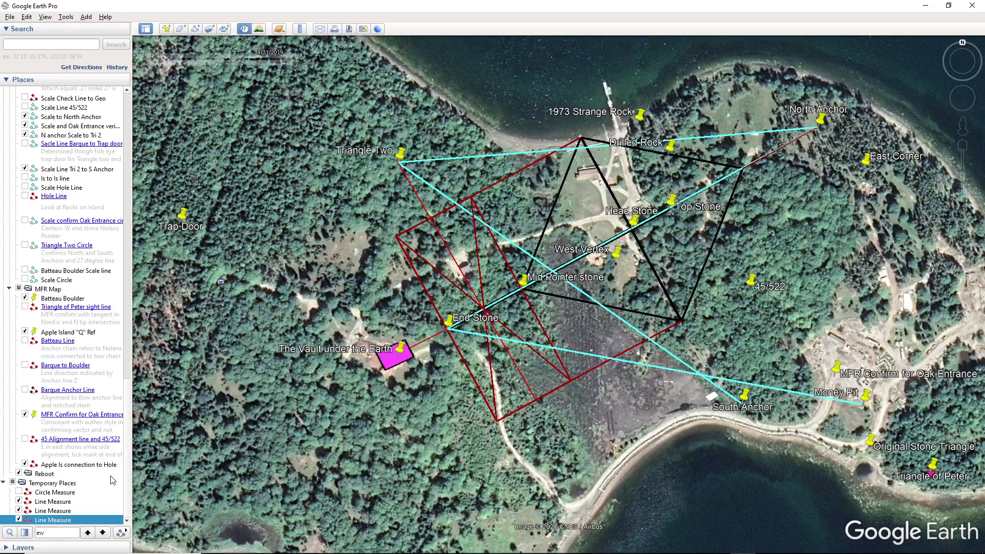
Step: Turn on the 'Scale confirm Oak Entrance circle' and 'Triangle Two Circle' overlays and center the island
scroll(76, 433, "up", 2)
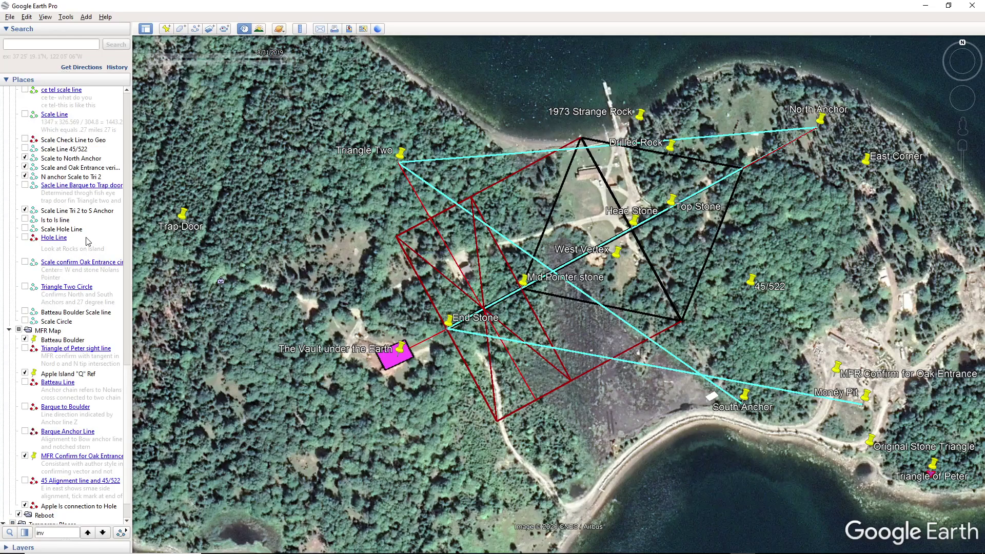
left_click(25, 262)
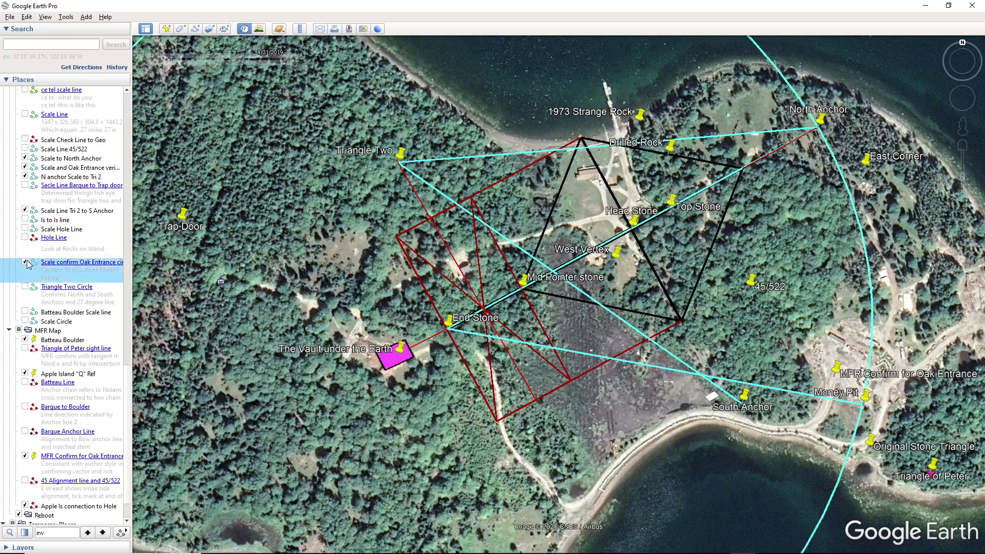
left_click(25, 288)
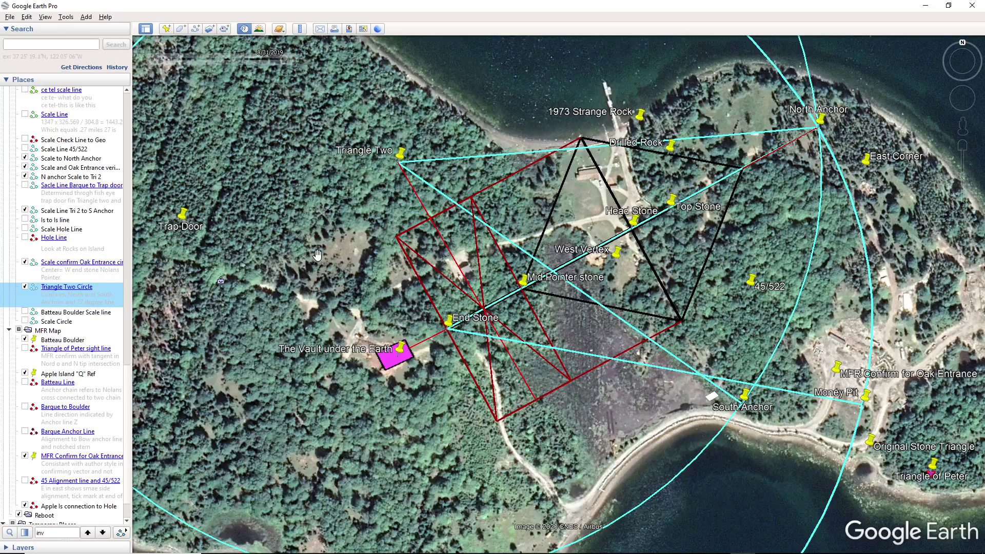
scroll(317, 255, "down", 3)
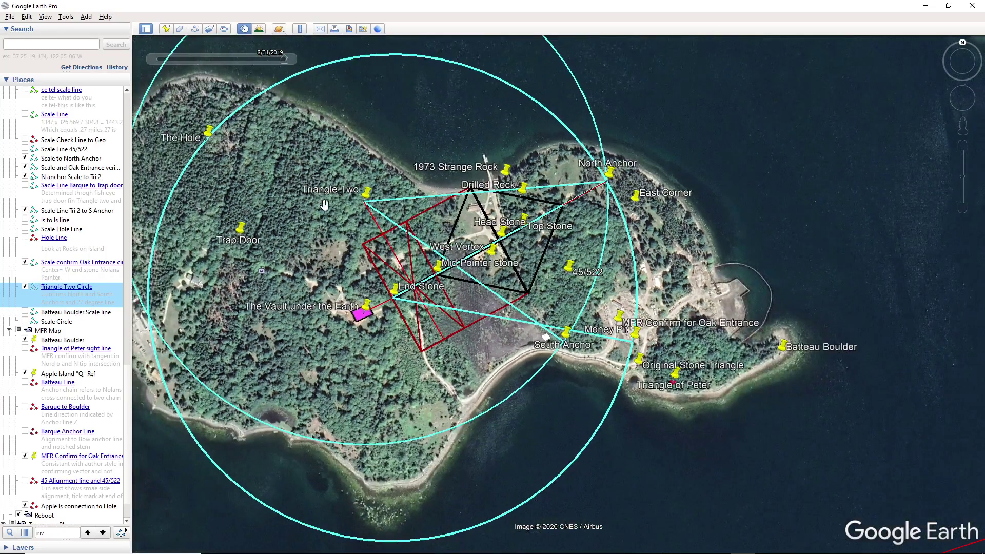
left_click_drag(330, 149, 441, 162)
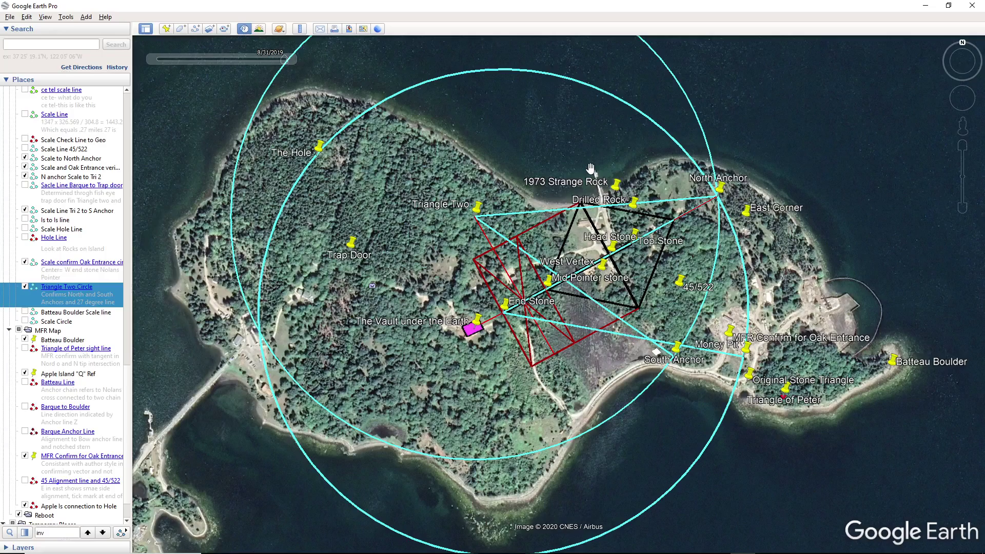
Step: Pan and zoom across the island to inspect both circles around The Hole and Trap Door
scroll(590, 169, "up", 3)
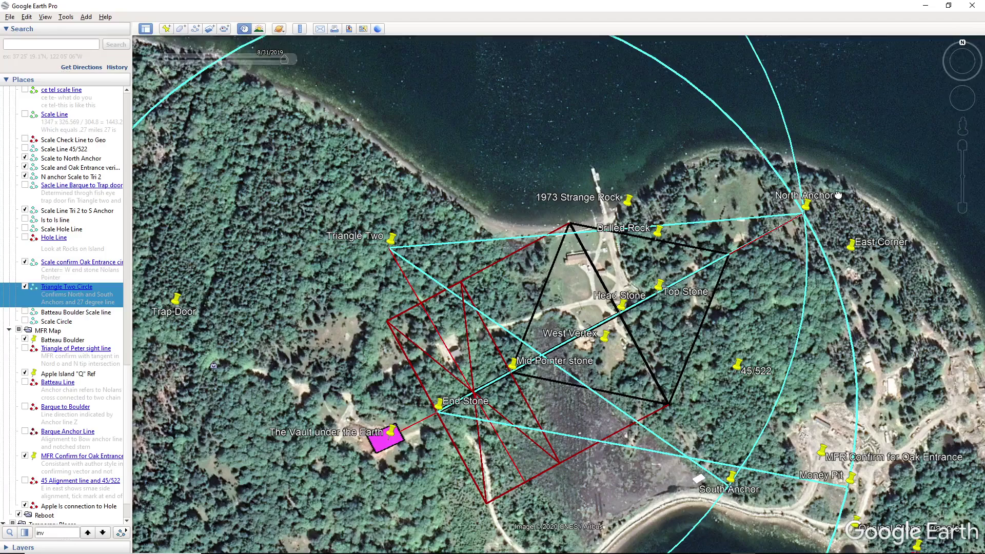
left_click_drag(838, 194, 776, 147)
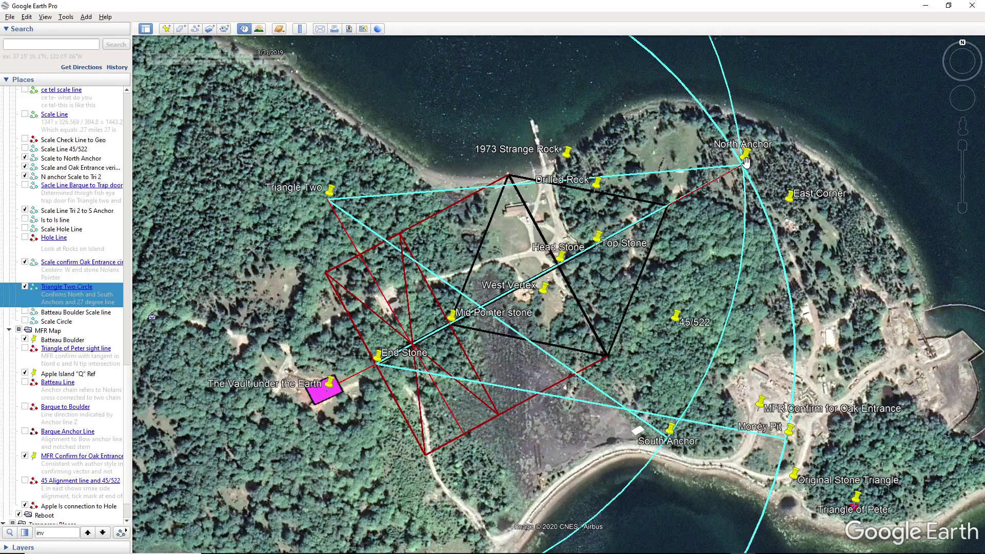
left_click_drag(322, 130, 598, 212)
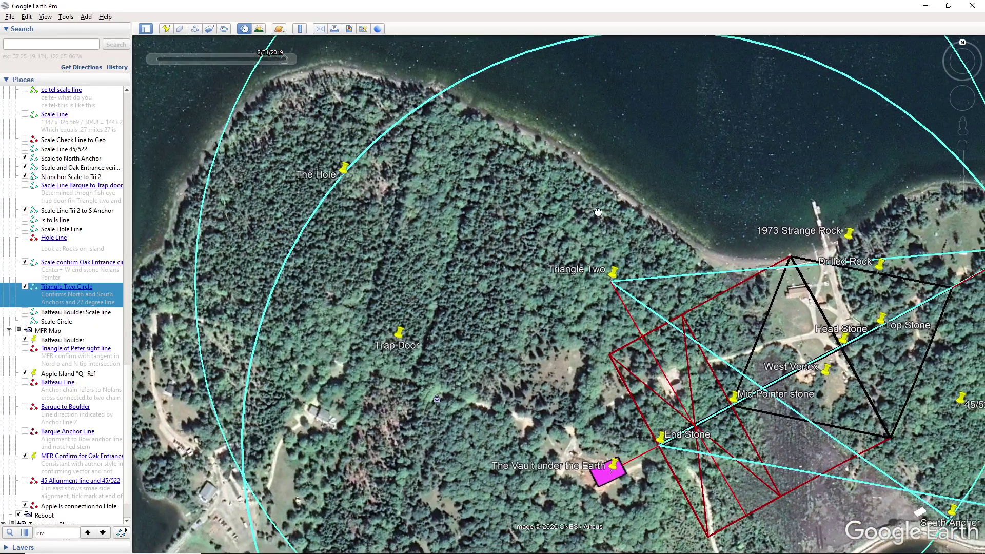
scroll(598, 212, "down", 2)
scroll(480, 183, "down", 2)
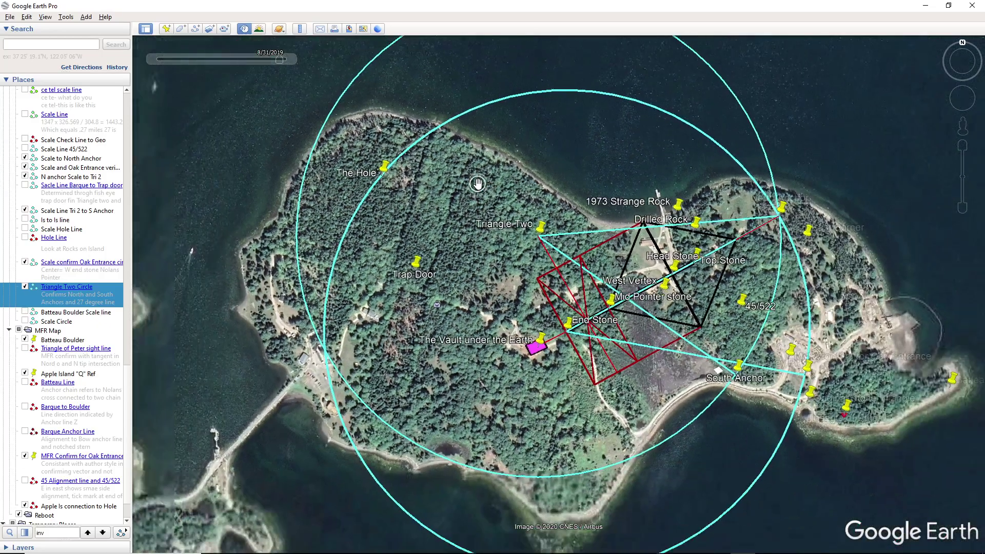
mouse_move(477, 183)
left_mouse_down()
mouse_move(589, 150)
mouse_move(488, 171)
left_mouse_up()
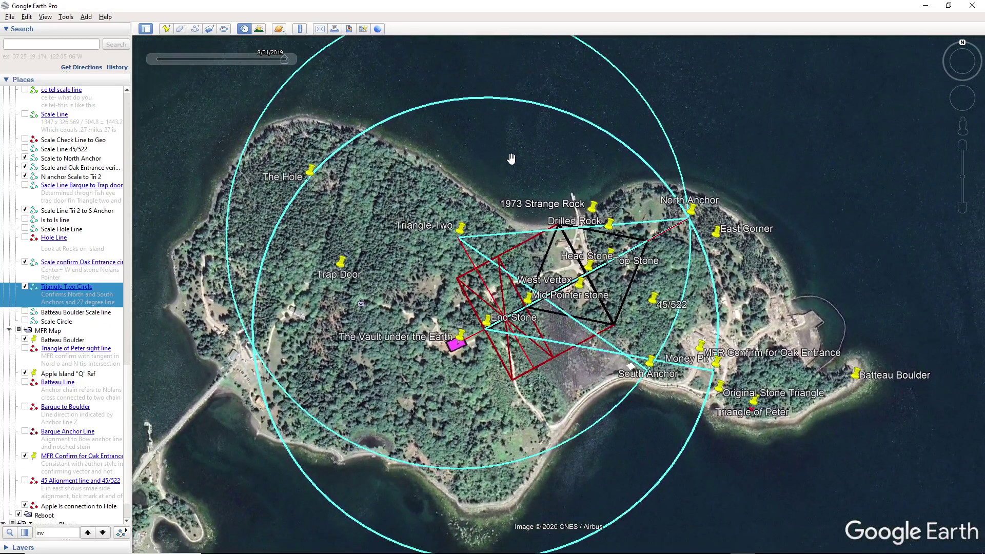
Step: Hide the Triangle Two Circle and Scale confirm Oak Entrance circle overlays, then center the triangles
left_click(26, 287)
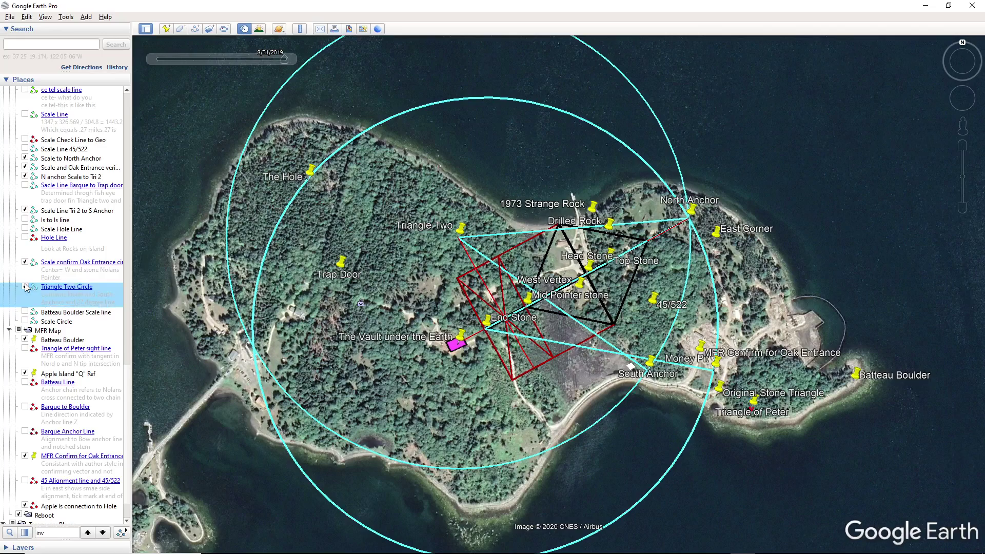
left_click(26, 264)
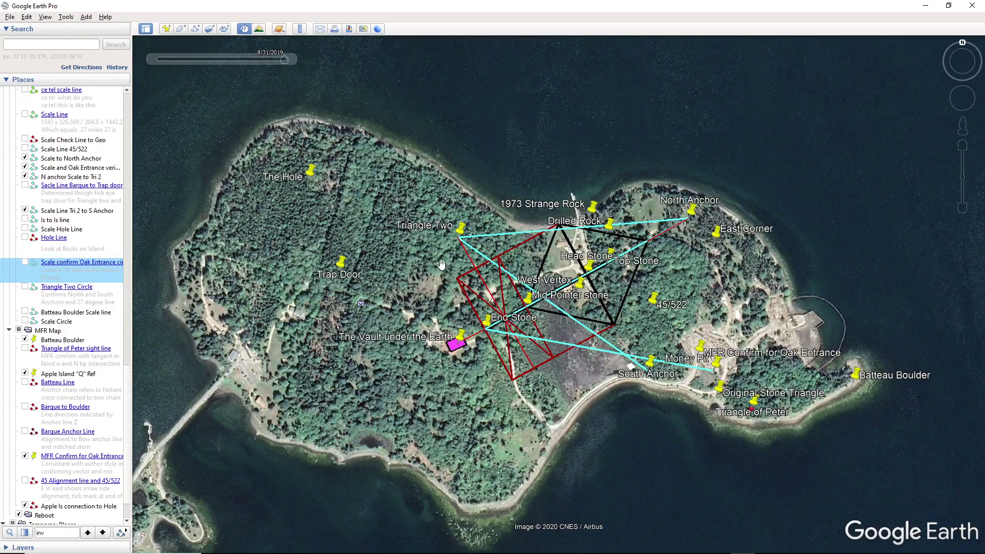
scroll(432, 256, "up", 2)
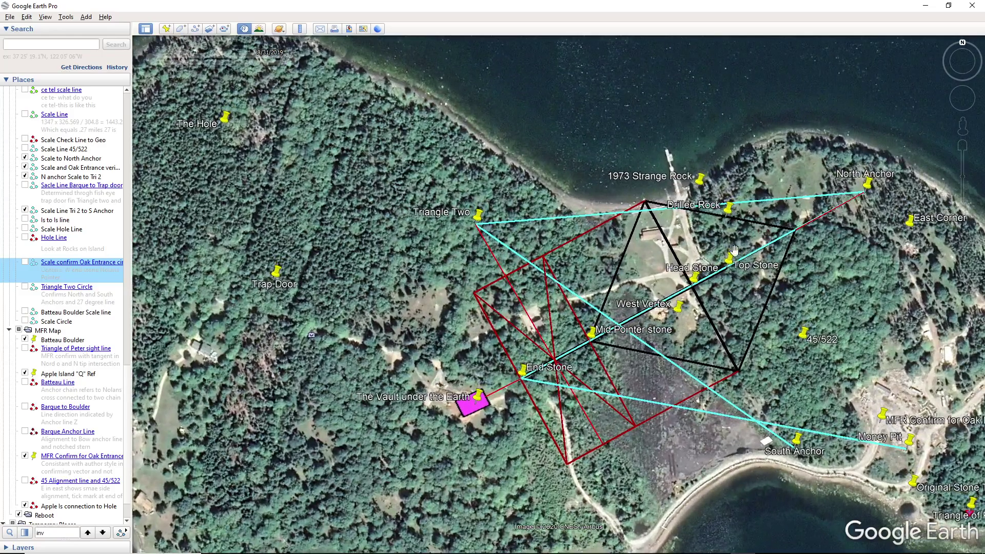
left_click_drag(717, 248, 661, 207)
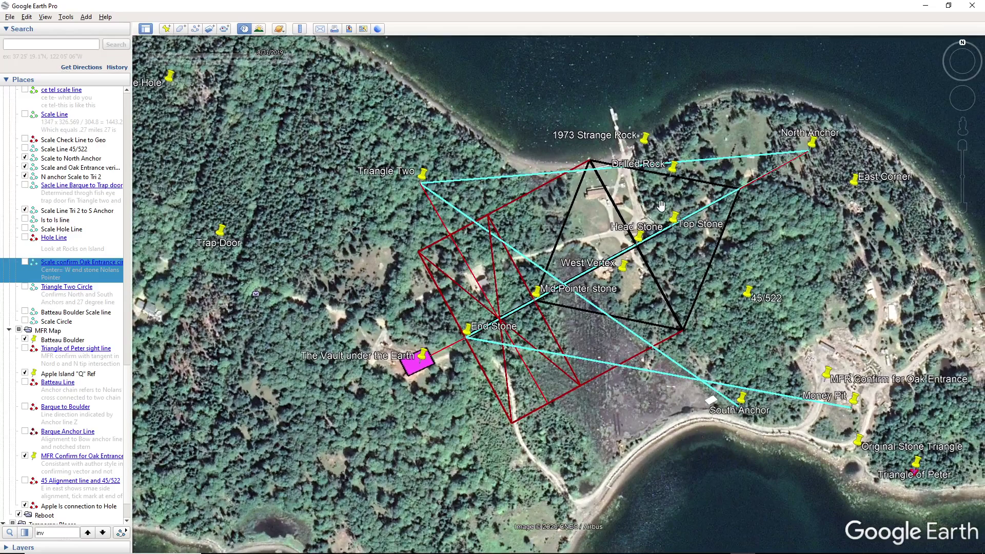
Step: Bring the Scientific calculator over the map and clear its 1,440 result to 0
mouse_move(616, 552)
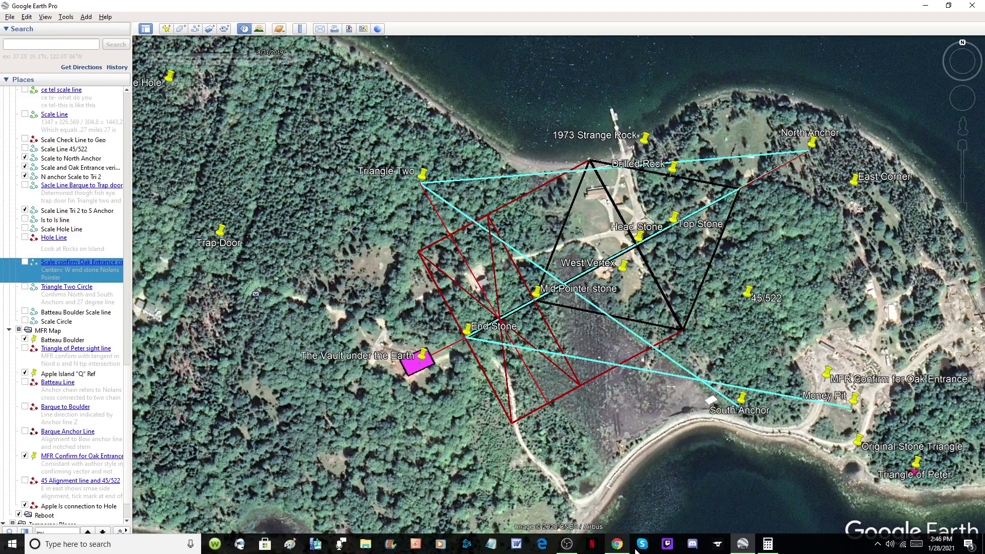
left_click(768, 545)
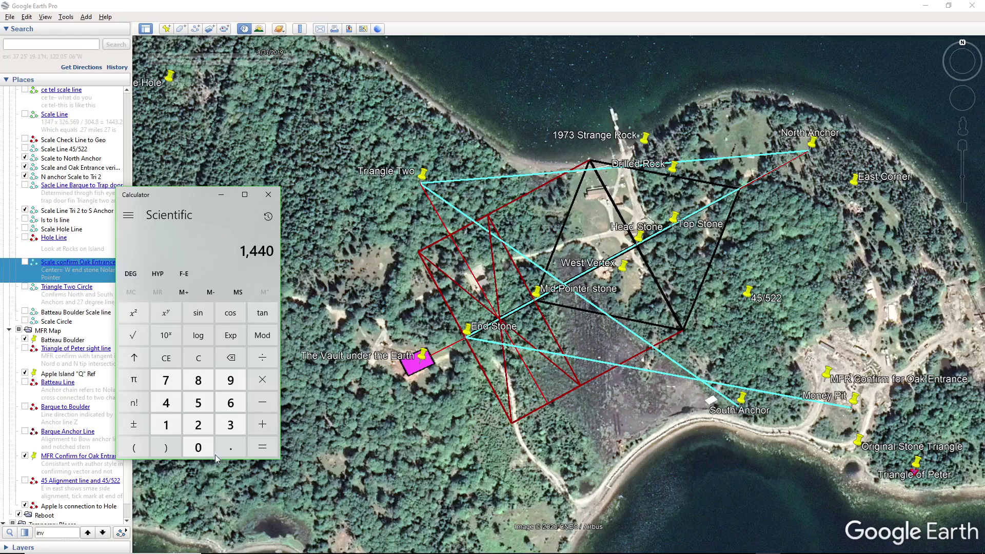
left_click(208, 359)
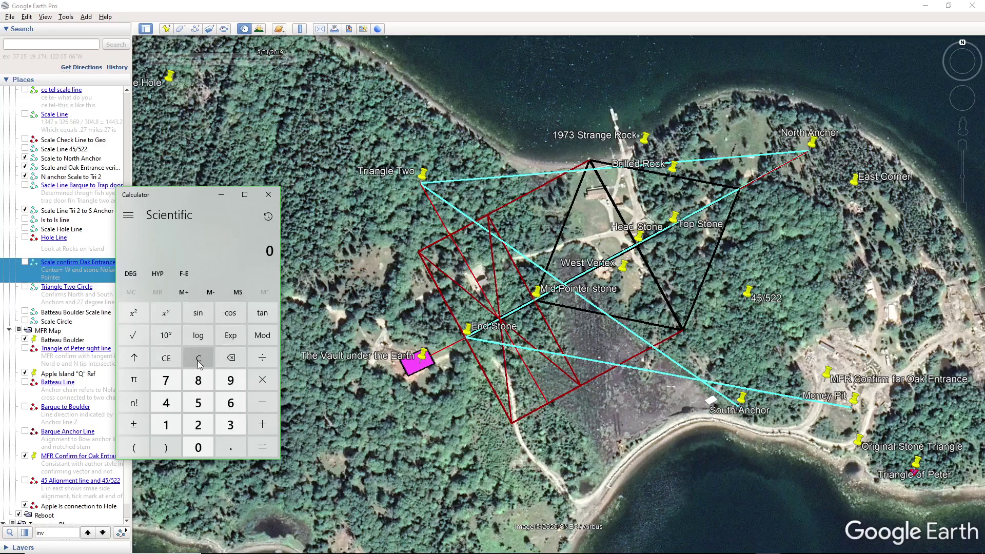
Step: Multiply 326.569 by 1,347 in Calculator to get 439,888.443
left_click(228, 433)
left_click(206, 434)
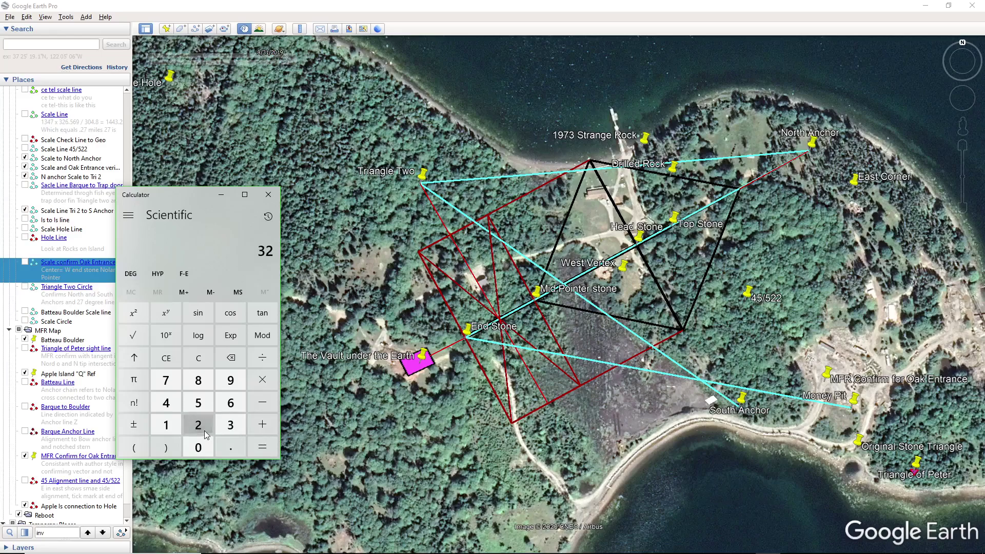
left_click(236, 407)
left_click(230, 448)
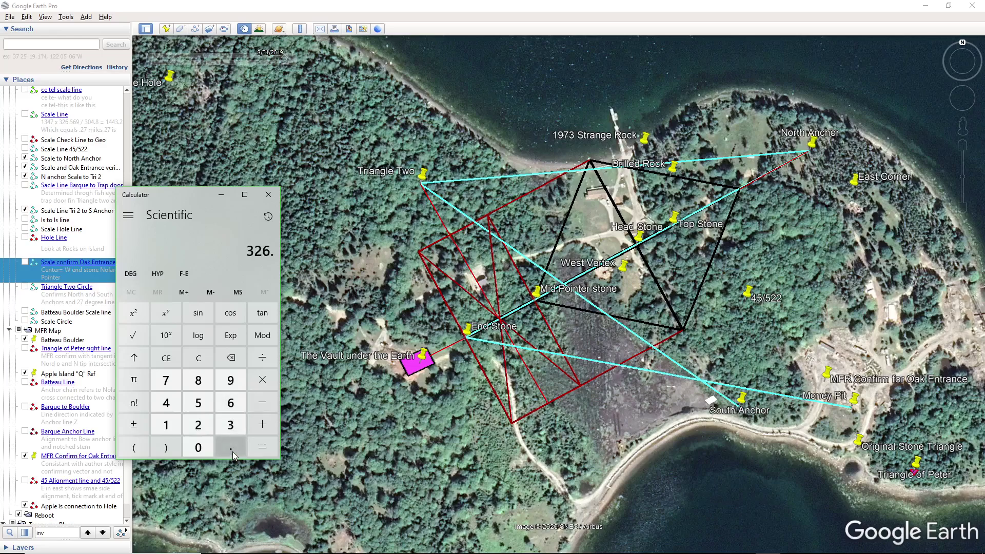
left_click(199, 405)
left_click(231, 405)
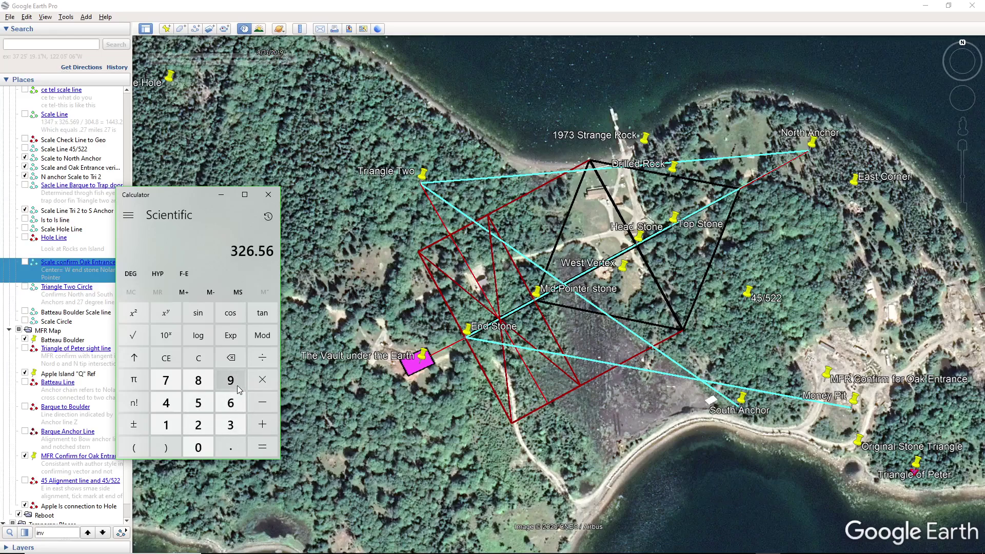
left_click(238, 389)
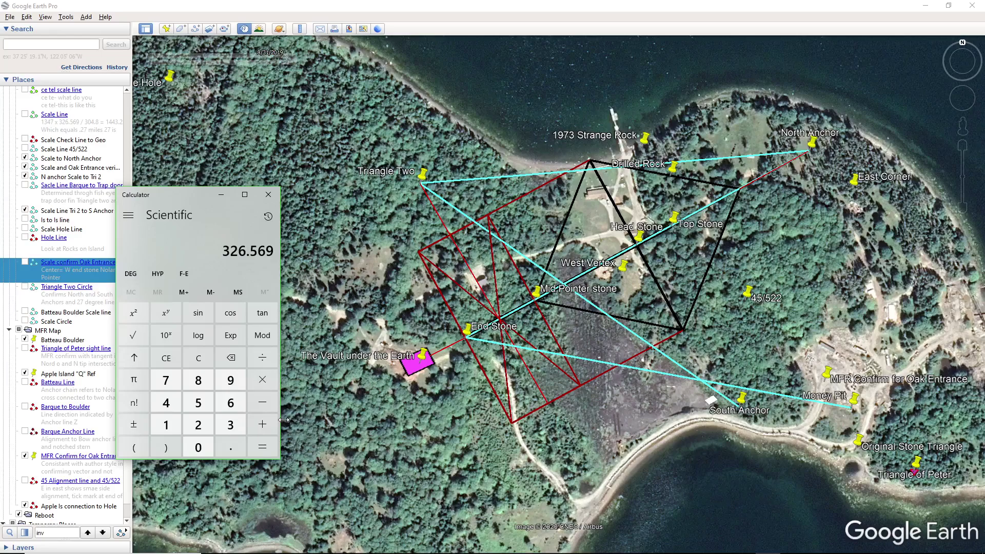
left_click(272, 390)
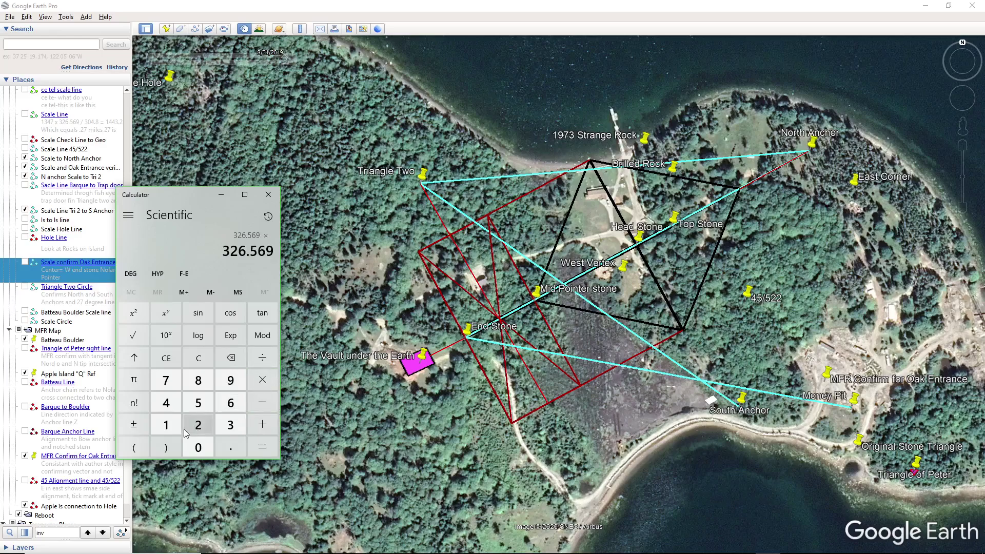
left_click(177, 427)
left_click(228, 426)
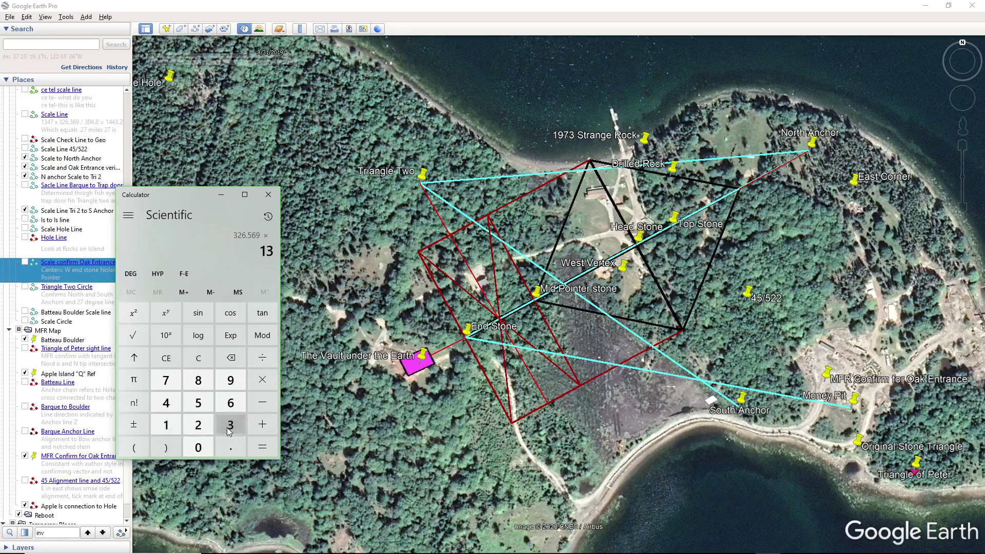
left_click(167, 399)
left_click(165, 380)
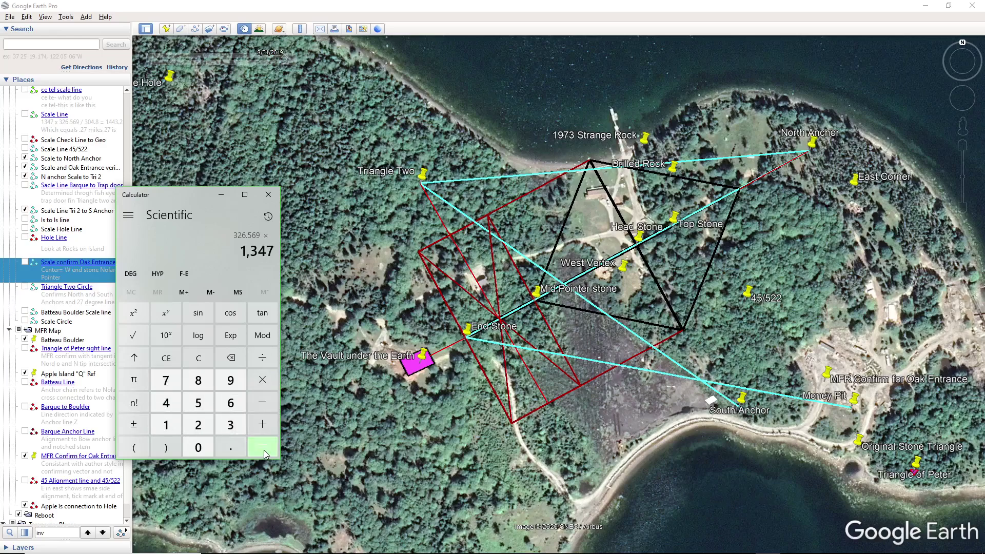
left_click(263, 448)
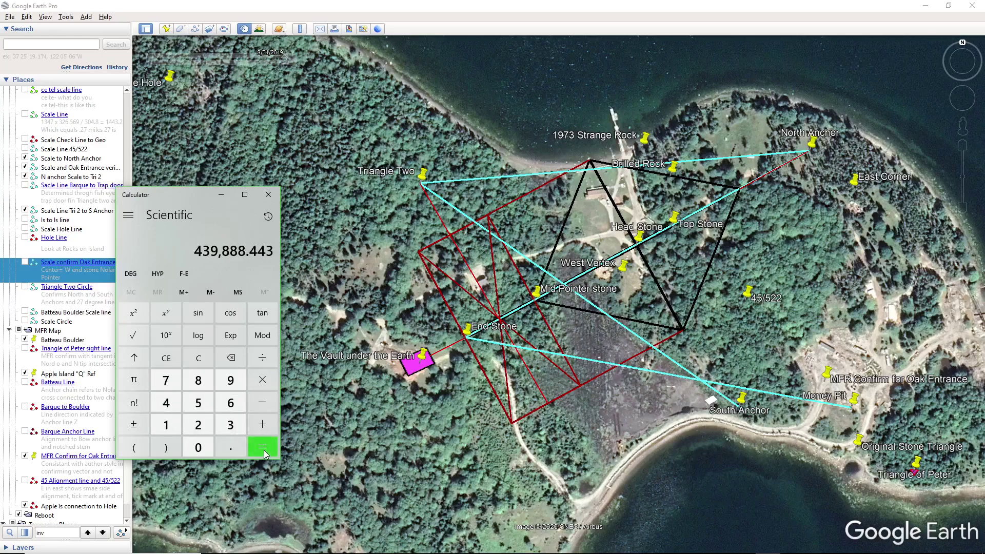
Step: Divide 439,888.443 by 304.8 for 1,443.2035, then clear the display
left_click(264, 359)
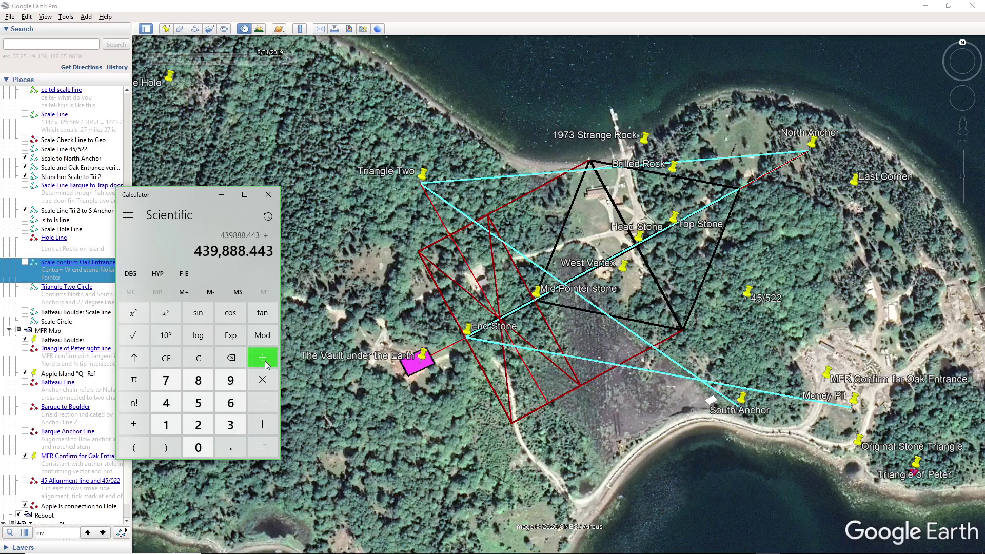
left_click(230, 425)
left_click(198, 447)
left_click(166, 404)
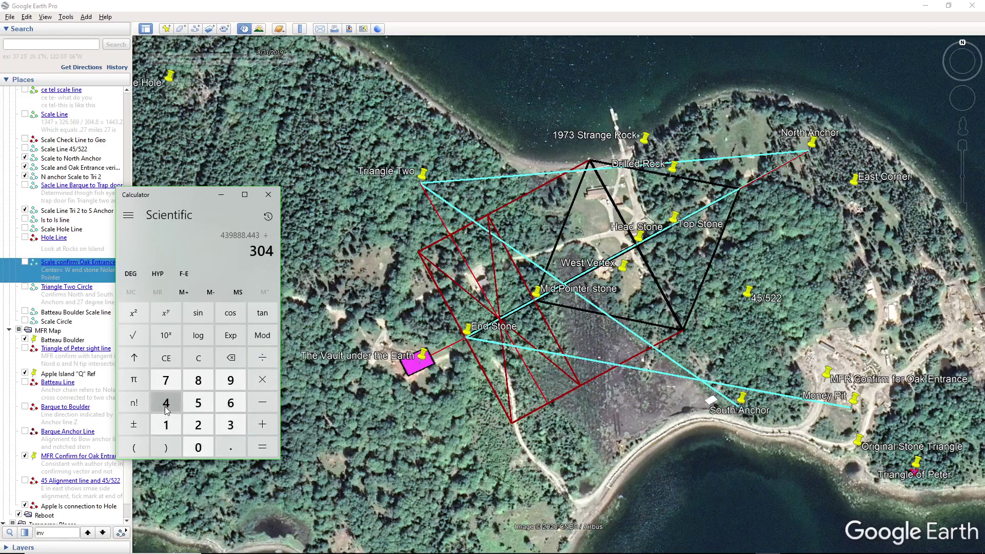
left_click(230, 448)
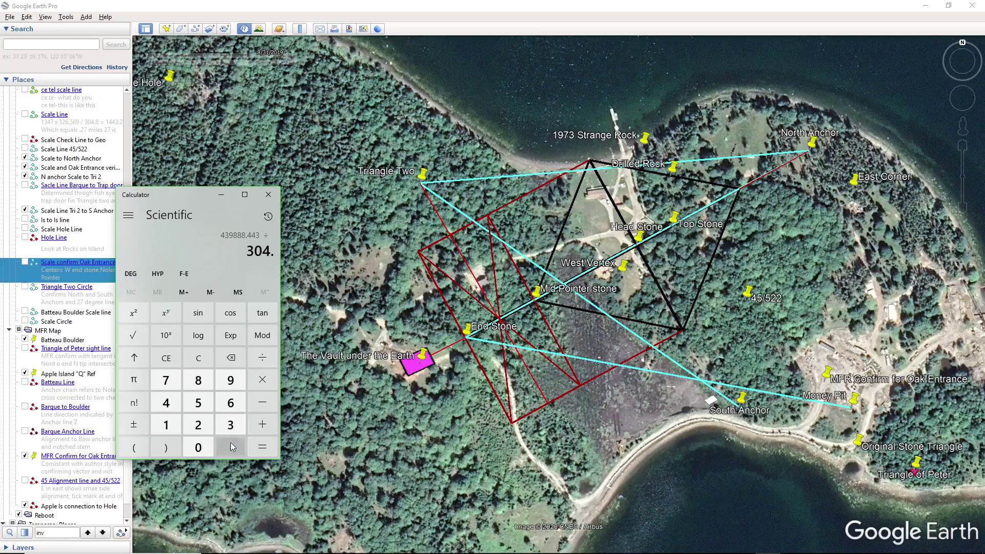
left_click(199, 382)
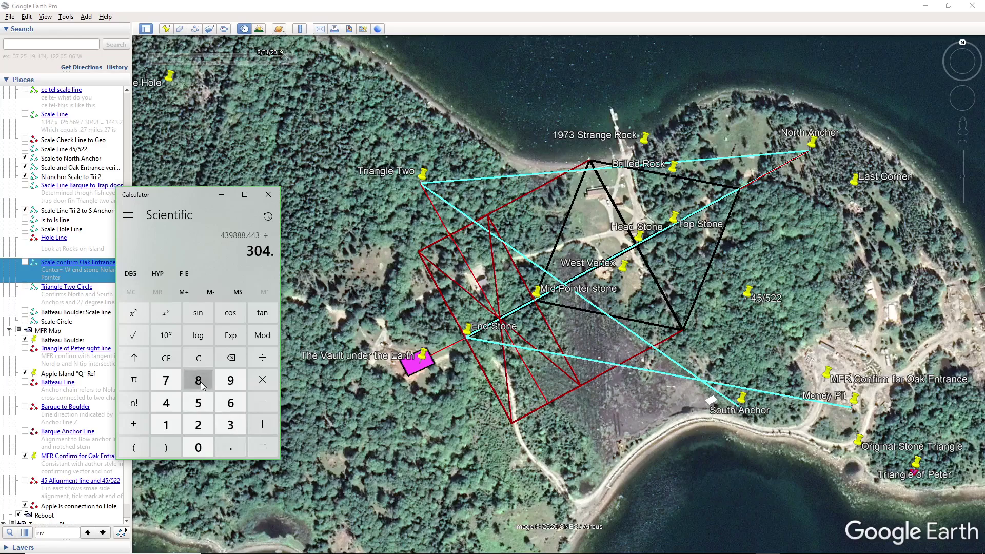
left_click(267, 453)
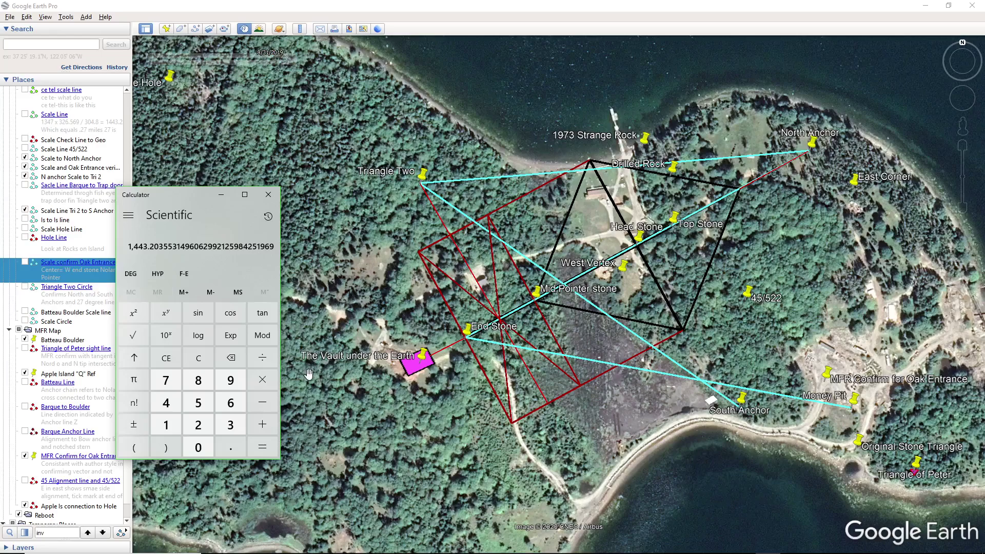
left_click(210, 362)
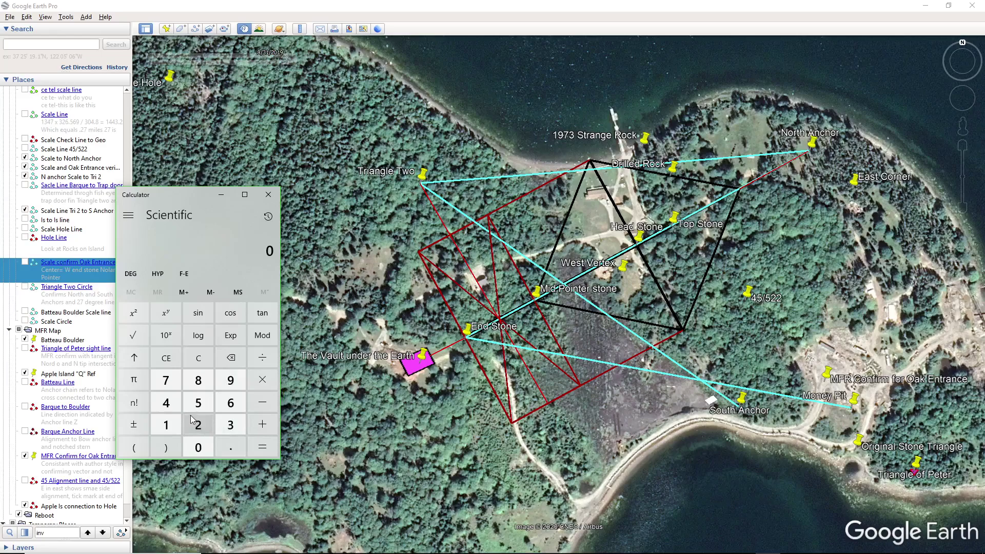
Step: Multiply 1347 by 326 in Calculator to get 439,122
left_click(166, 425)
left_click(230, 425)
left_click(166, 403)
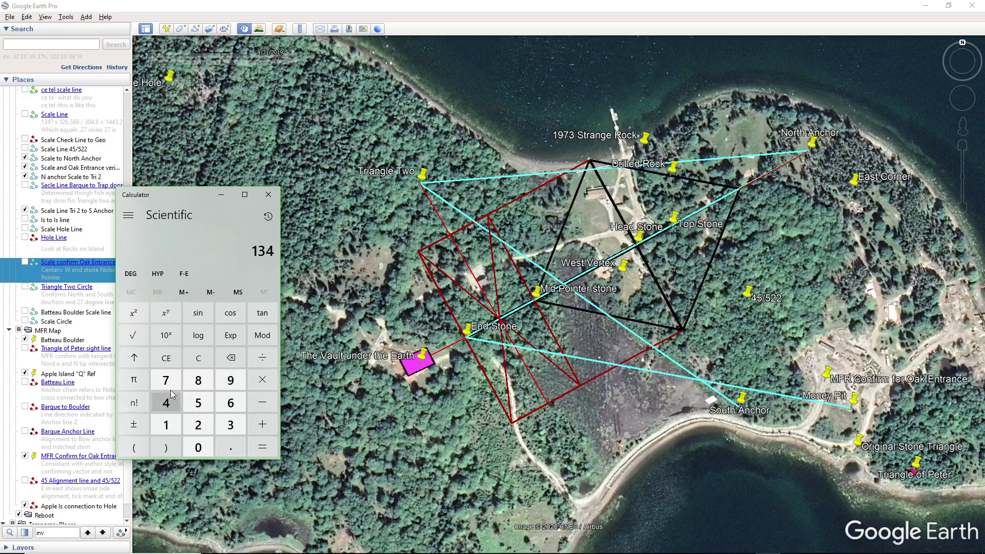
left_click(165, 380)
left_click(272, 384)
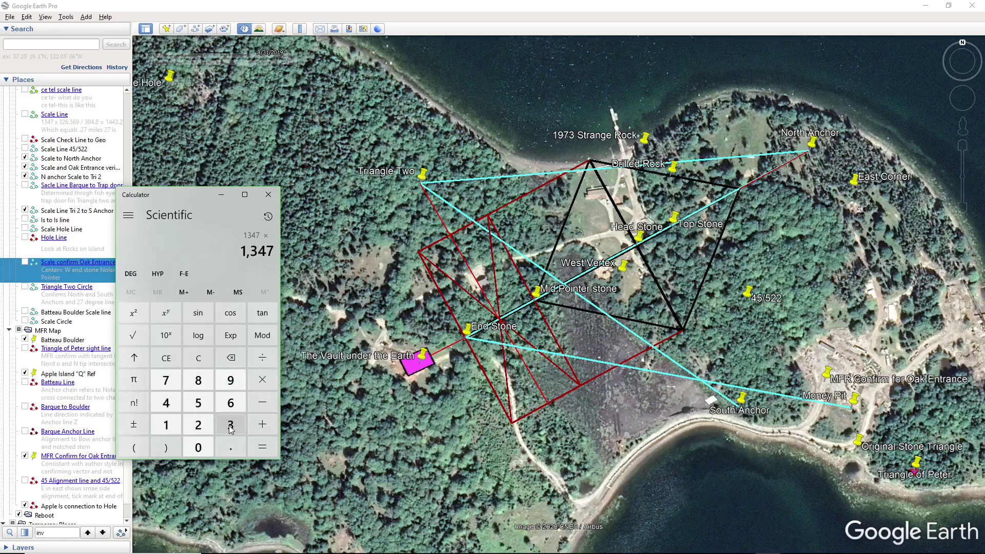
left_click(231, 429)
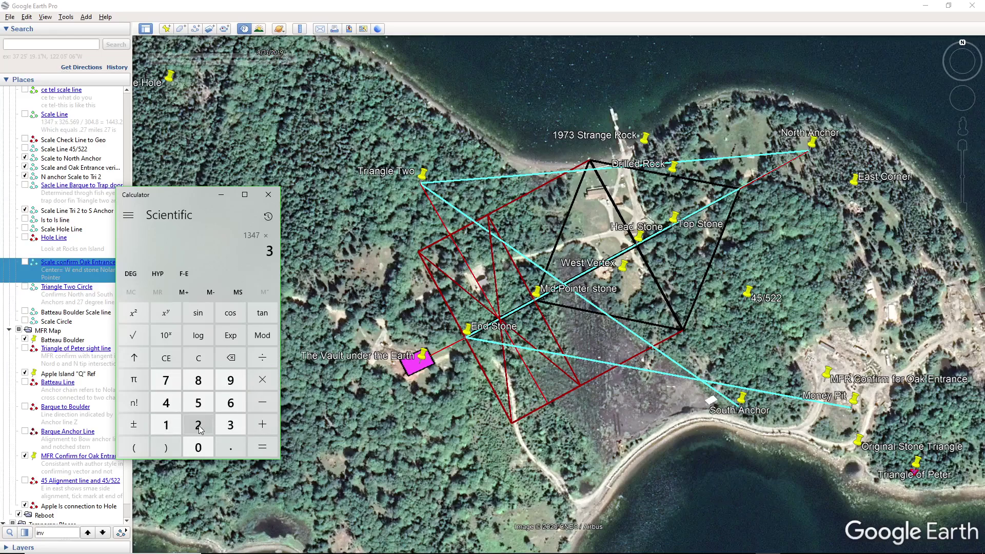
left_click(198, 424)
left_click(241, 403)
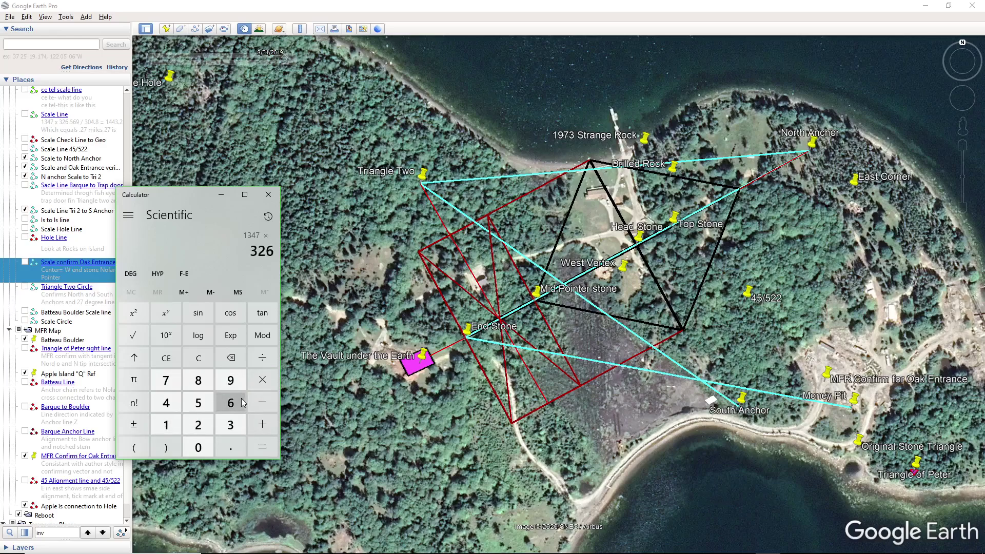
left_click(263, 446)
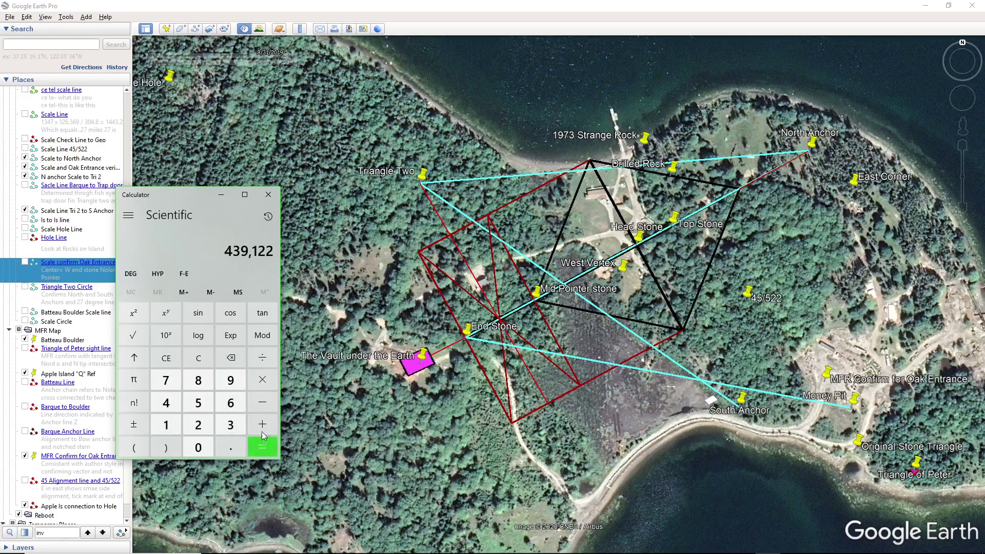
Step: Divide 439,122 by 304.8 for 1,440.68898, then minimize the calculator
left_click(262, 357)
left_click(230, 425)
left_click(198, 446)
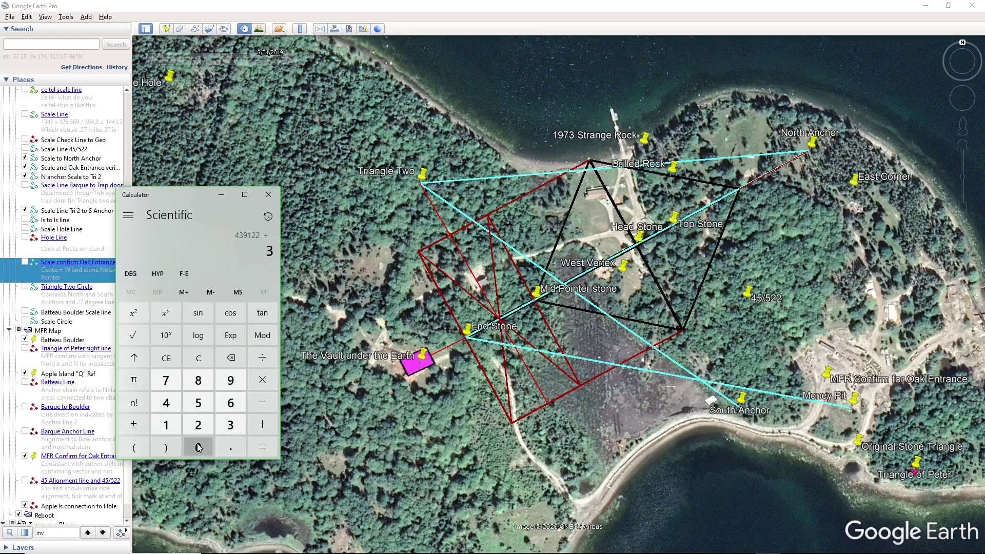
left_click(166, 405)
left_click(230, 447)
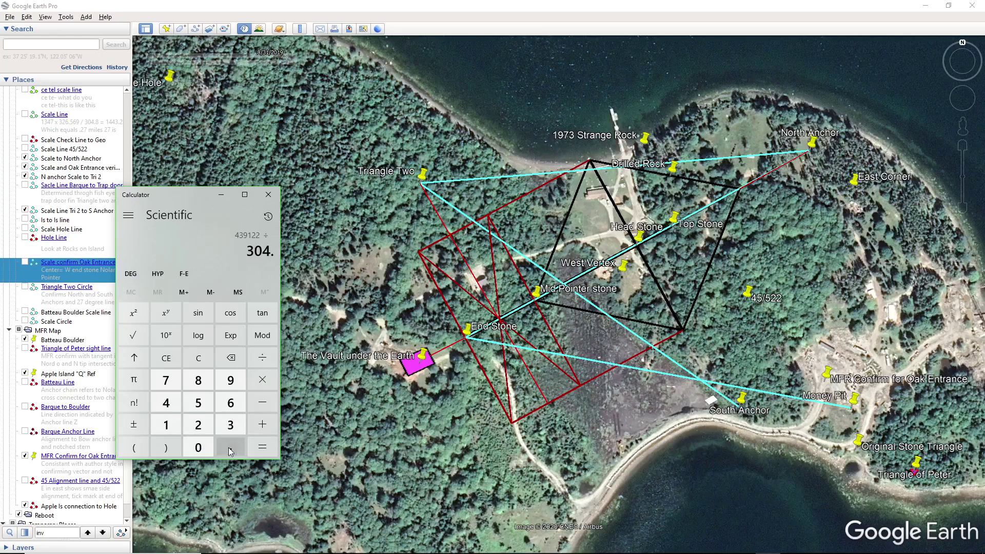
left_click(196, 389)
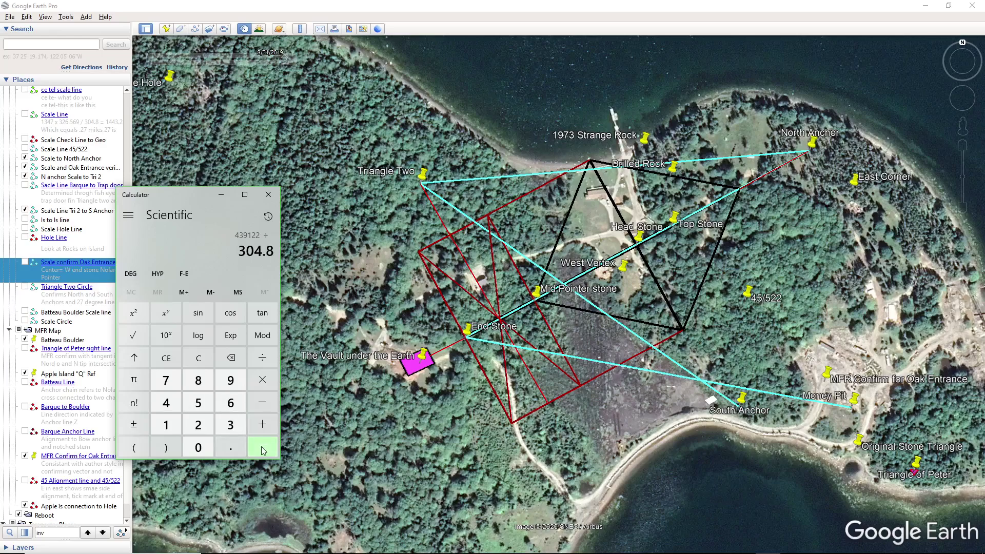
left_click(262, 446)
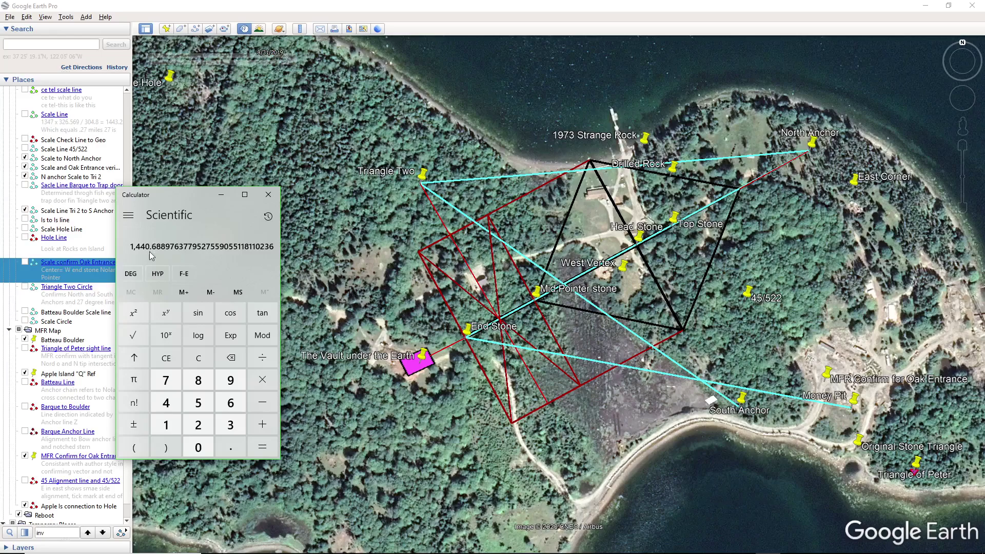
left_click(230, 195)
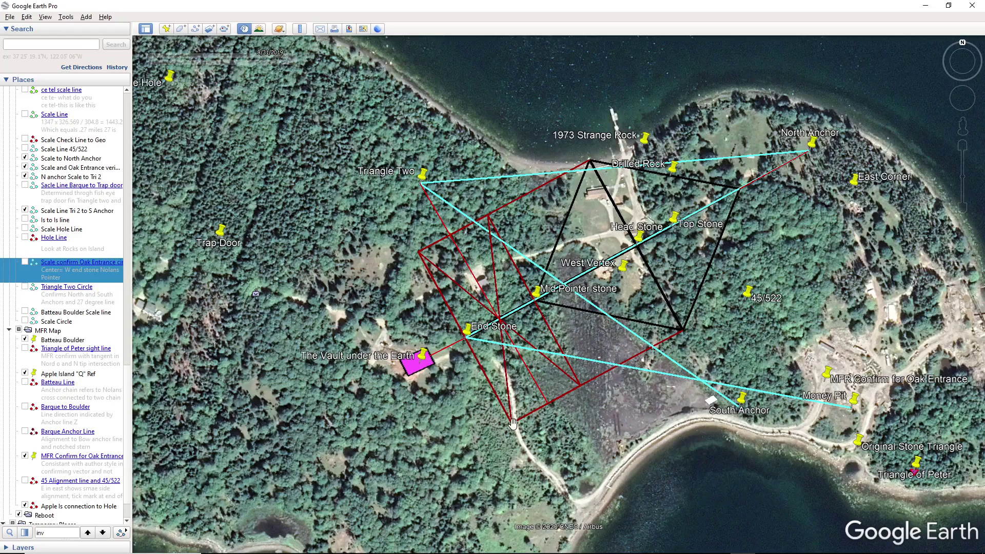
Step: Zoom in toward Triangle Two near Mid Pointer stone, then switch back to Calculator with Alt+Tab
scroll(547, 447, "up", 2)
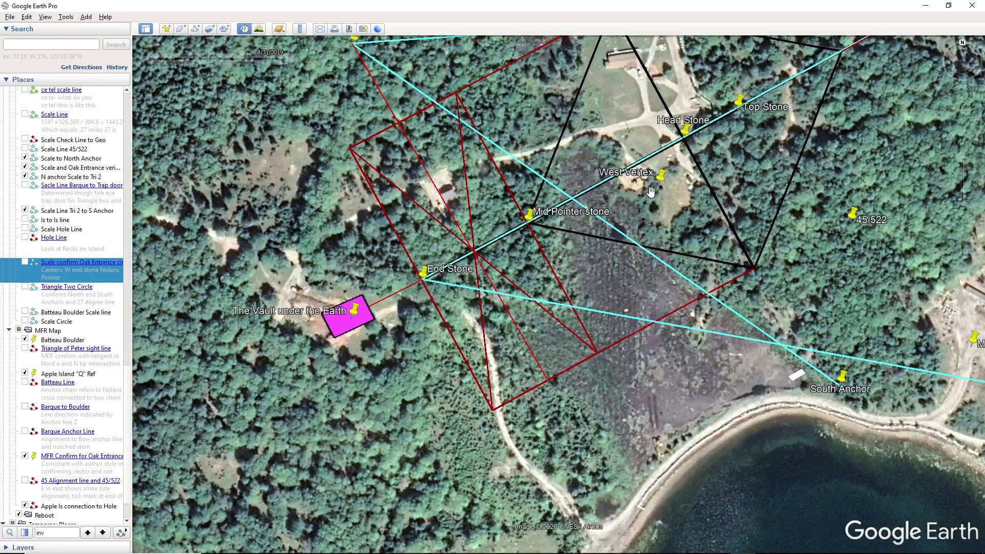
left_click_drag(650, 194, 581, 241)
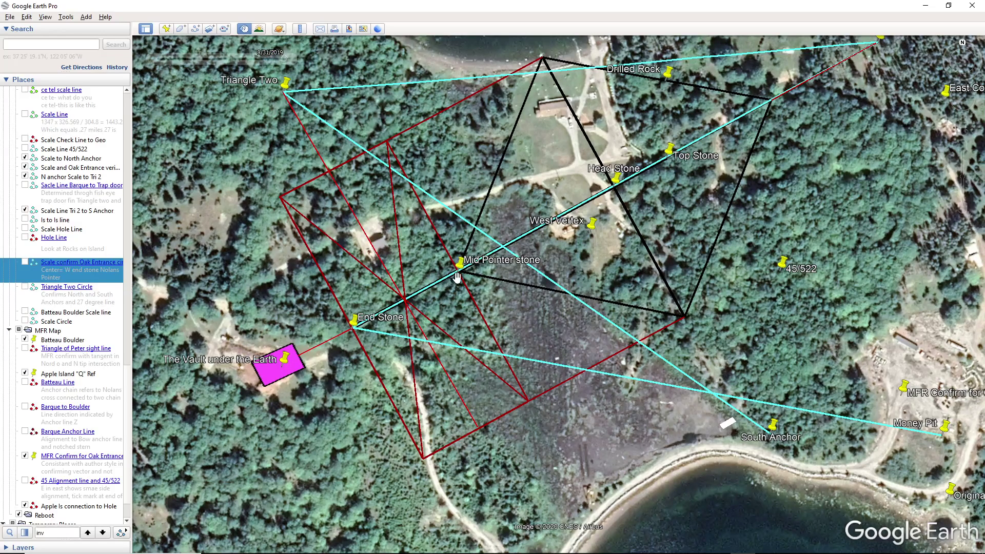
key("alt+Tab")
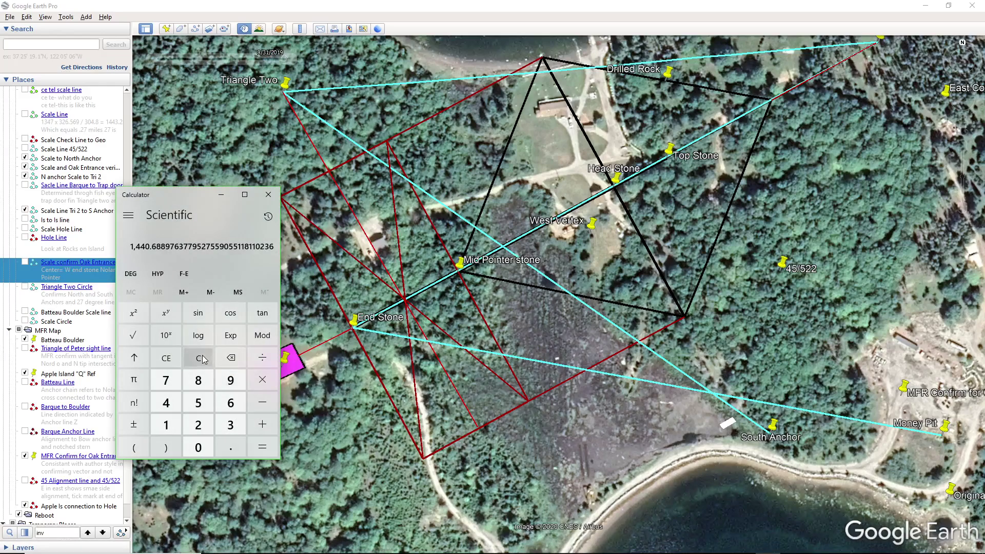
Step: Clear Calculator, add 430 and 290 for 720, then pan the map toward North Anchor
left_click(199, 358)
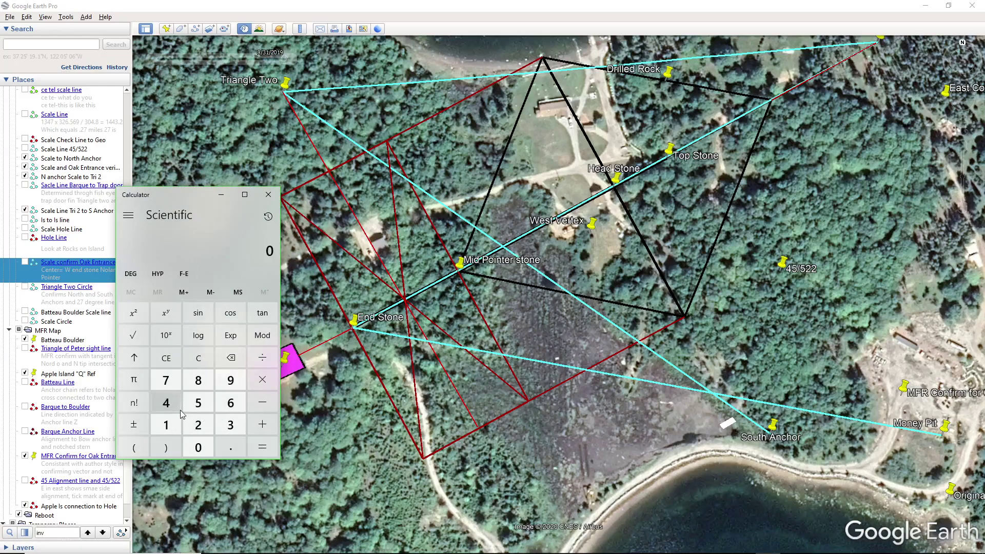
left_click(166, 403)
left_click(230, 425)
left_click(198, 447)
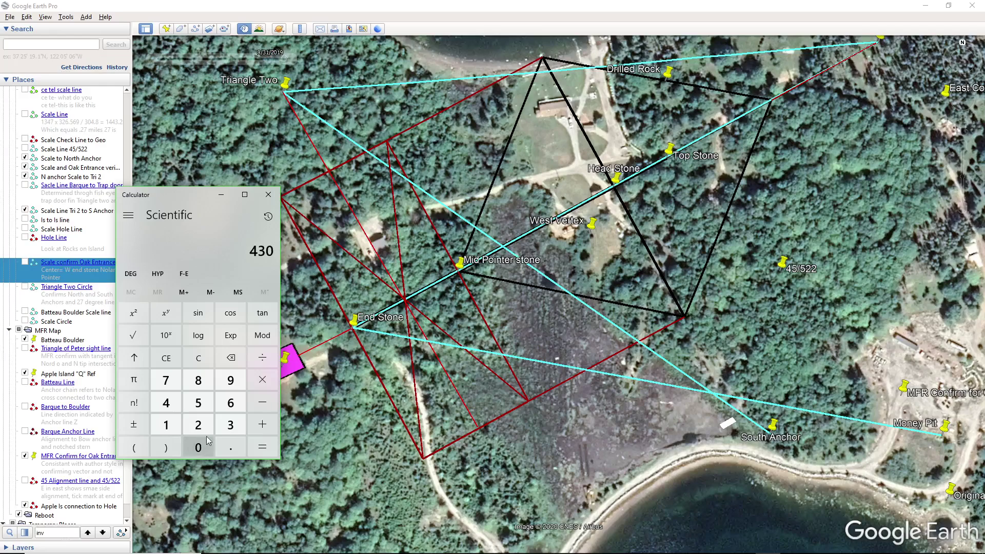
left_click(263, 425)
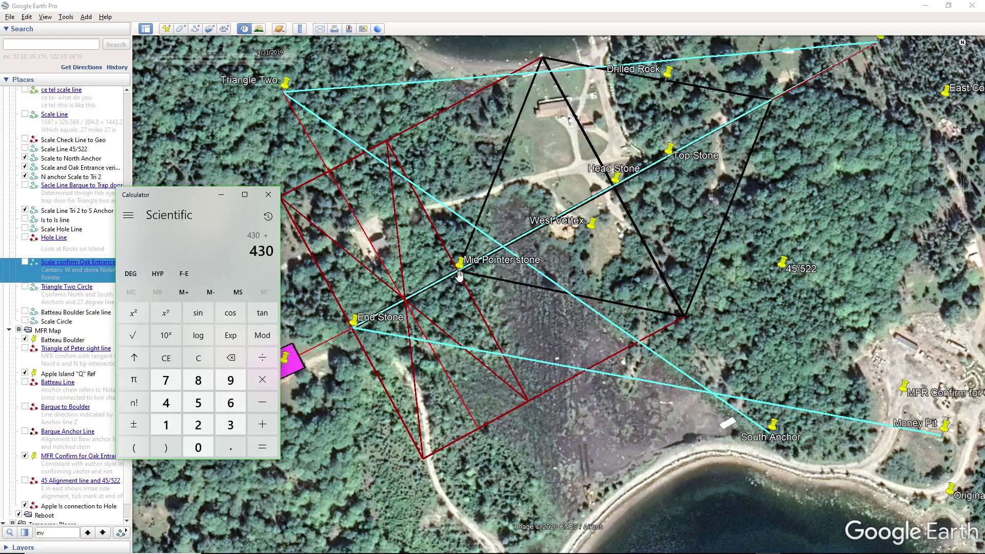
left_click(198, 429)
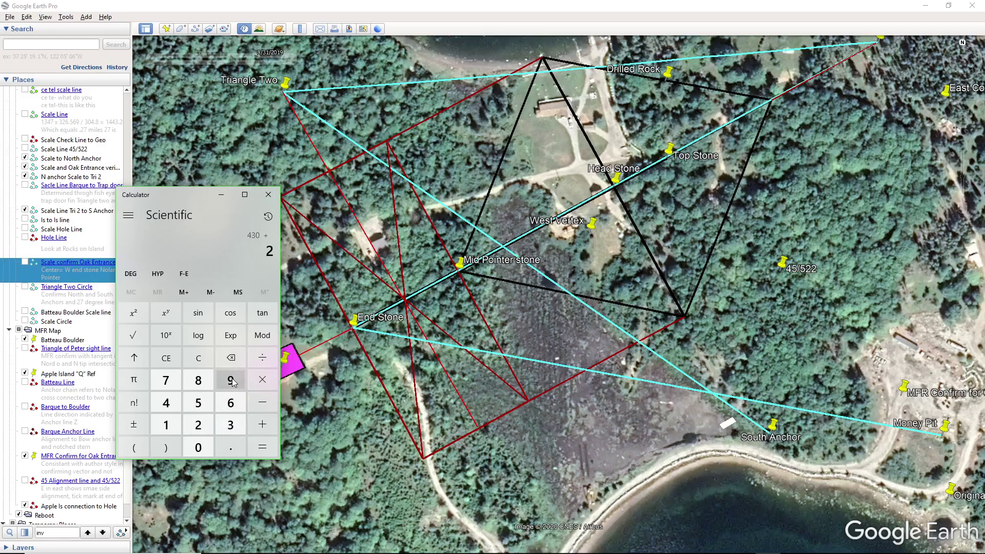
left_click(230, 380)
left_click(199, 448)
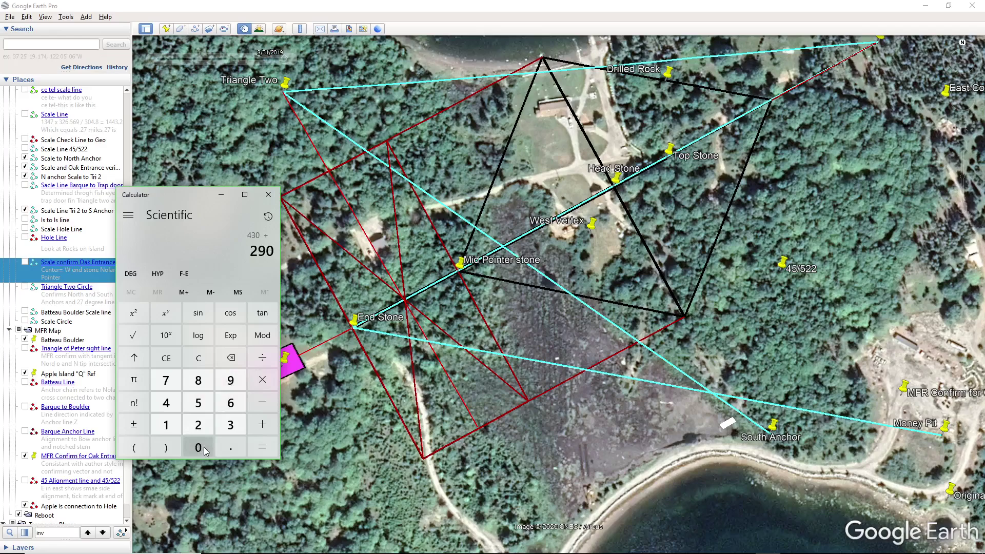
left_click(275, 448)
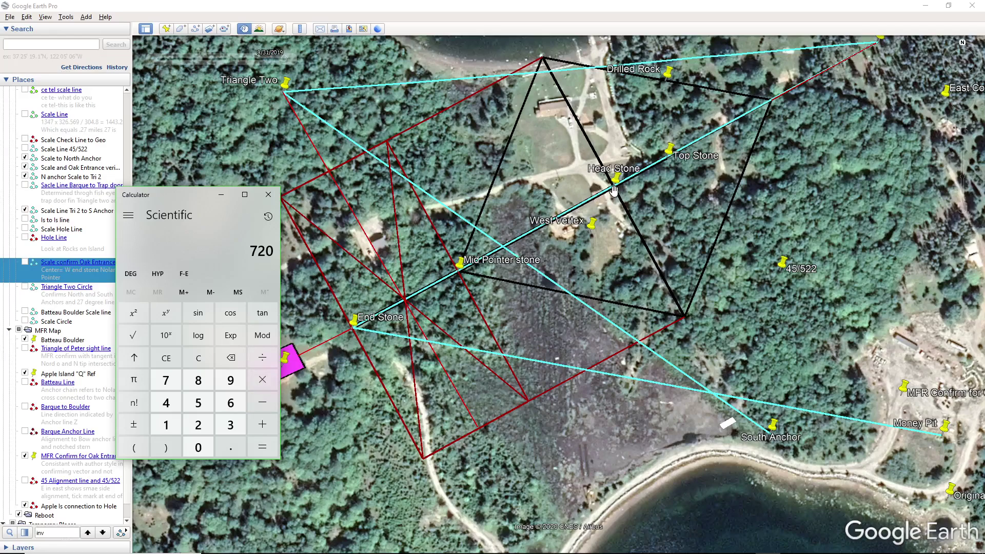
left_click_drag(732, 153, 768, 293)
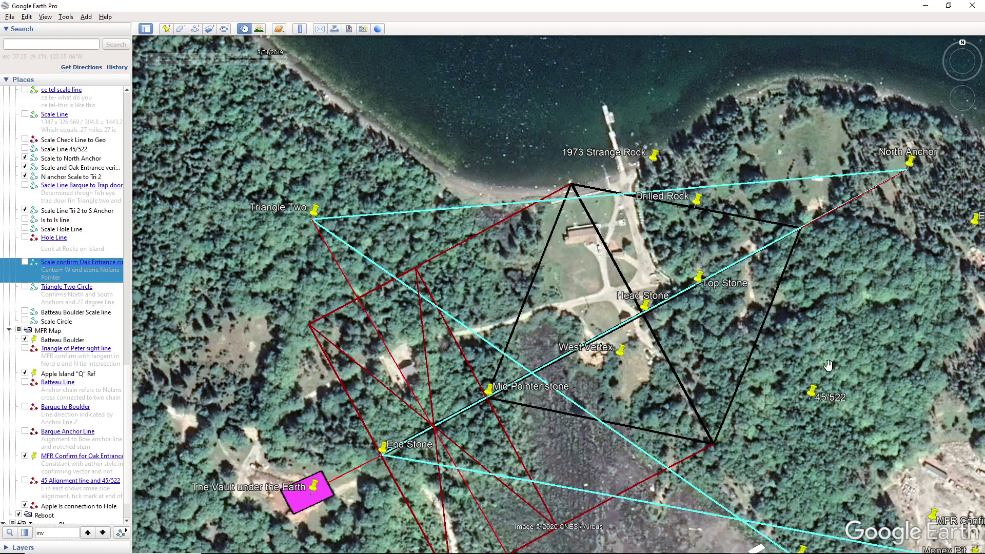
Step: Pan back to Triangle Two, double 720 to 1,440 in Calculator, and minimize it
left_click_drag(828, 365, 642, 418)
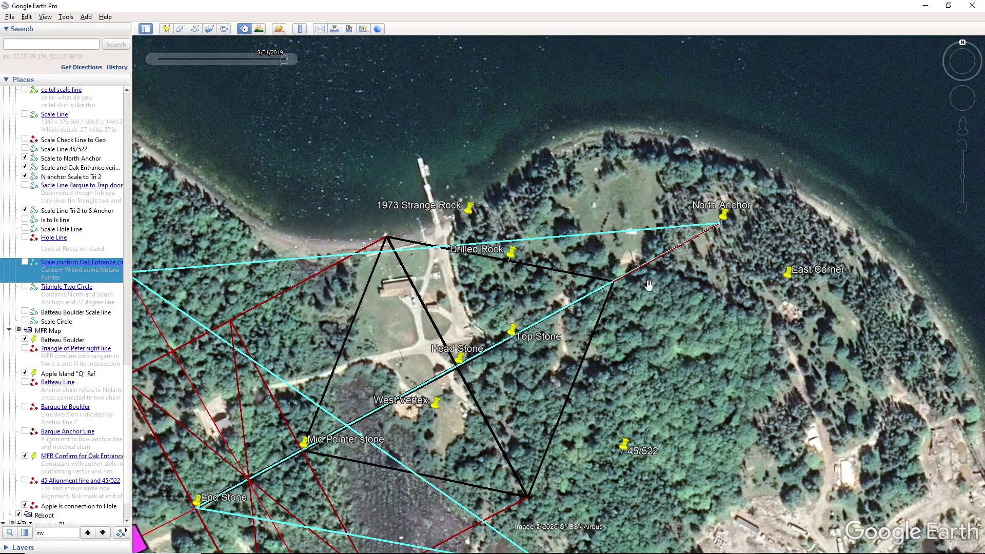
left_click_drag(333, 398, 422, 340)
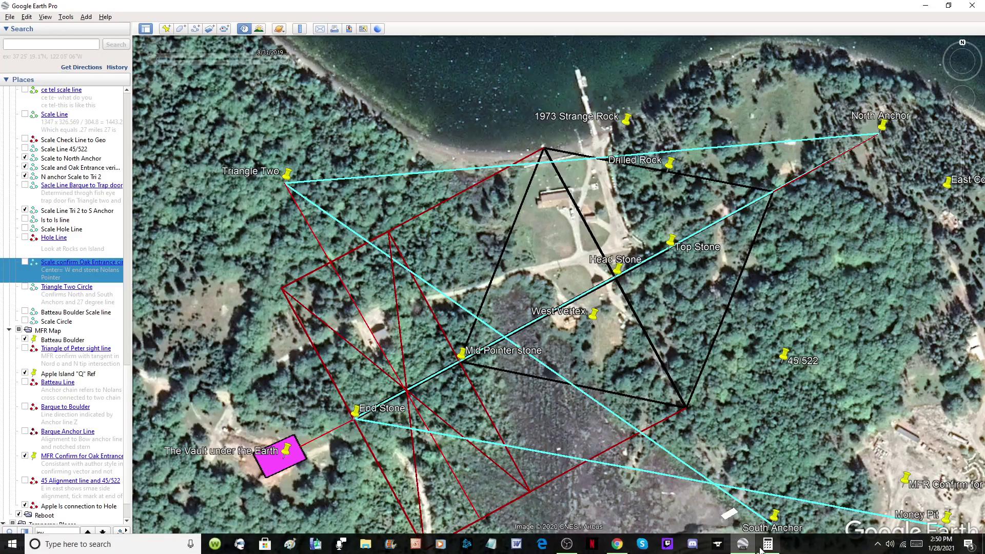
left_click(764, 546)
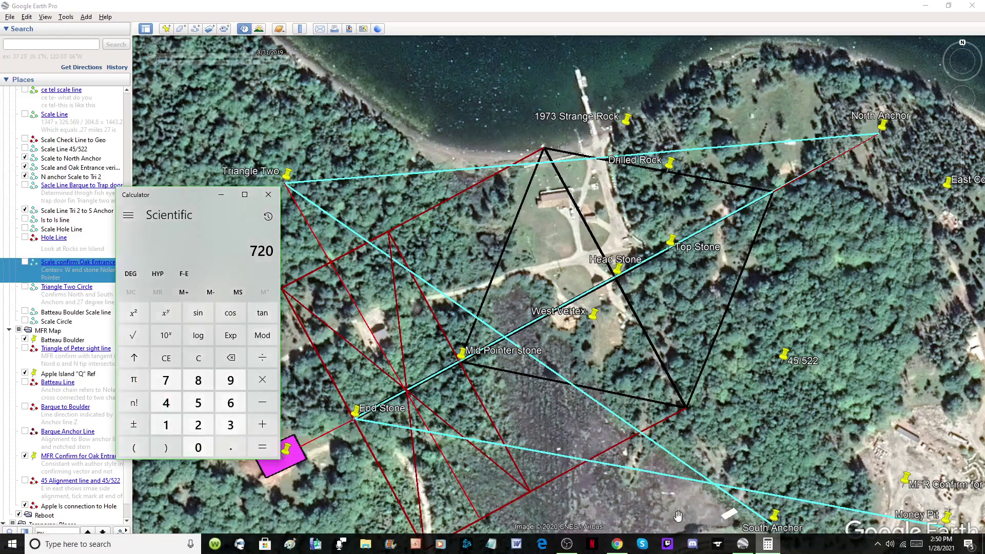
left_click(262, 380)
left_click(198, 425)
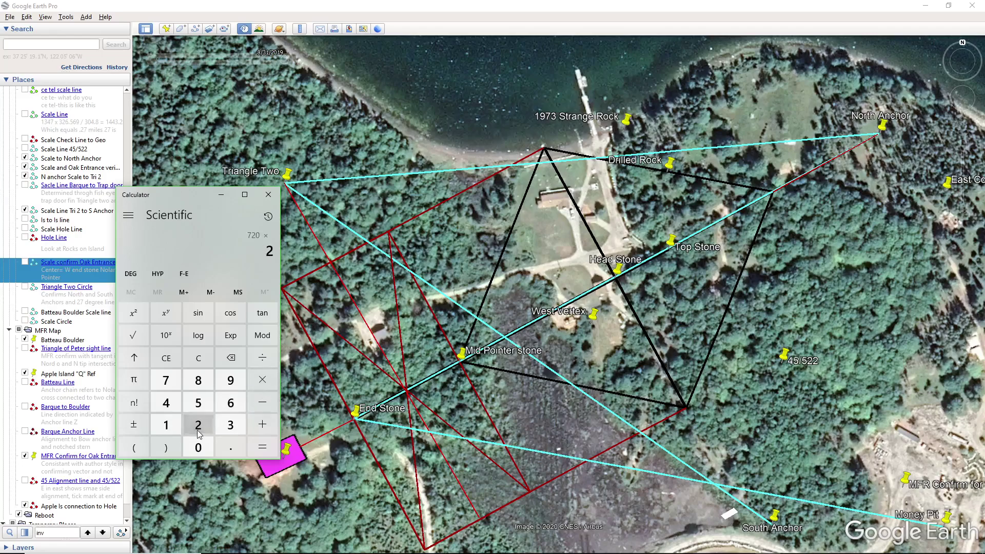
left_click(262, 447)
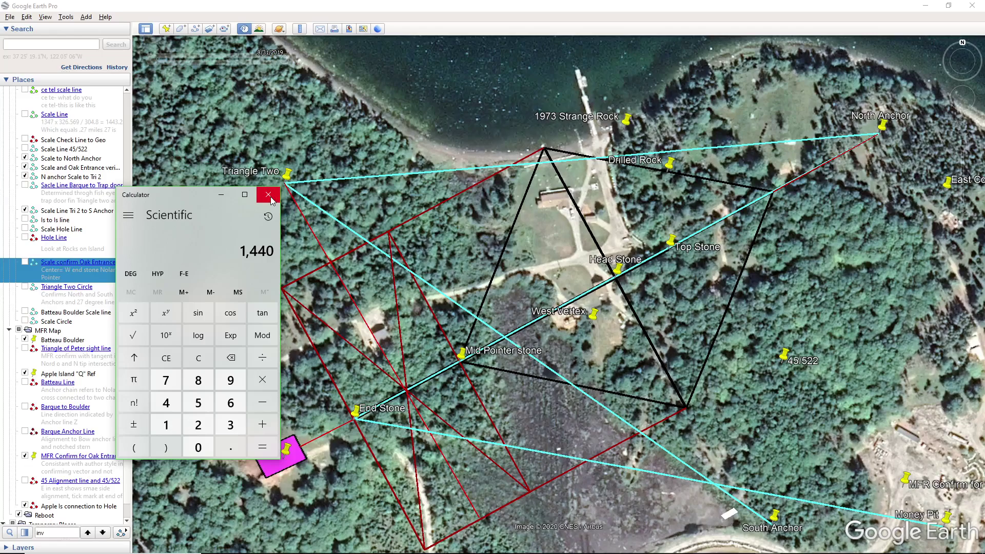
left_click(221, 195)
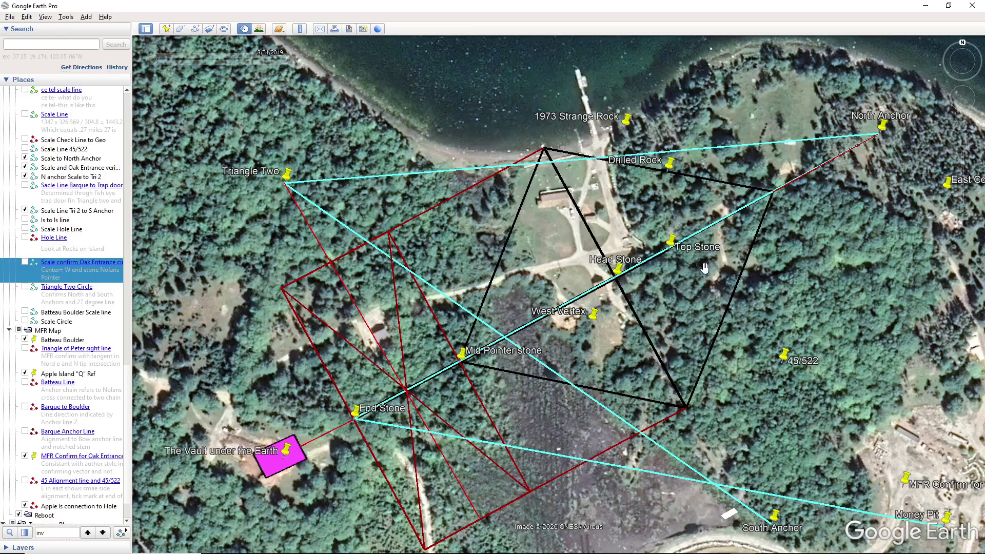
left_click_drag(704, 268, 601, 334)
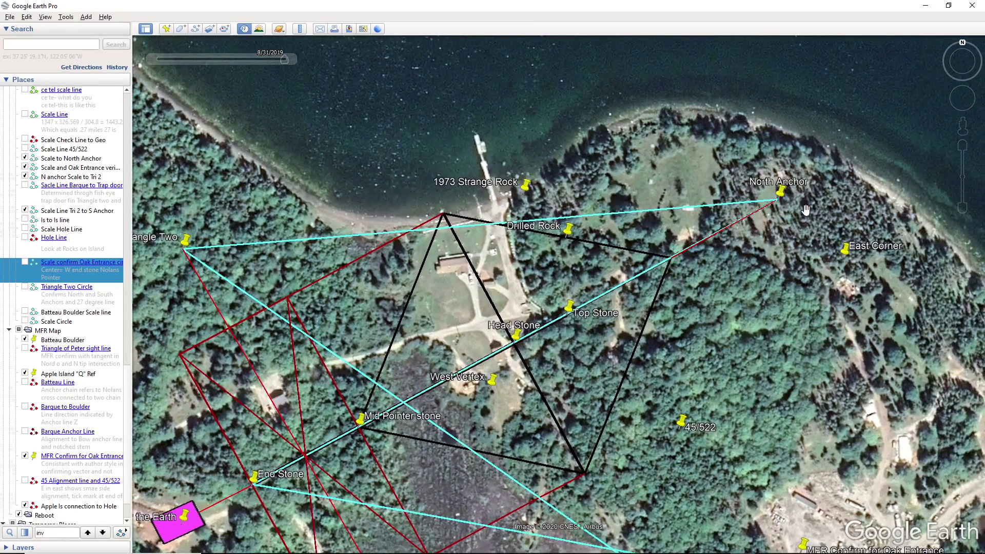
left_click_drag(563, 378, 636, 300)
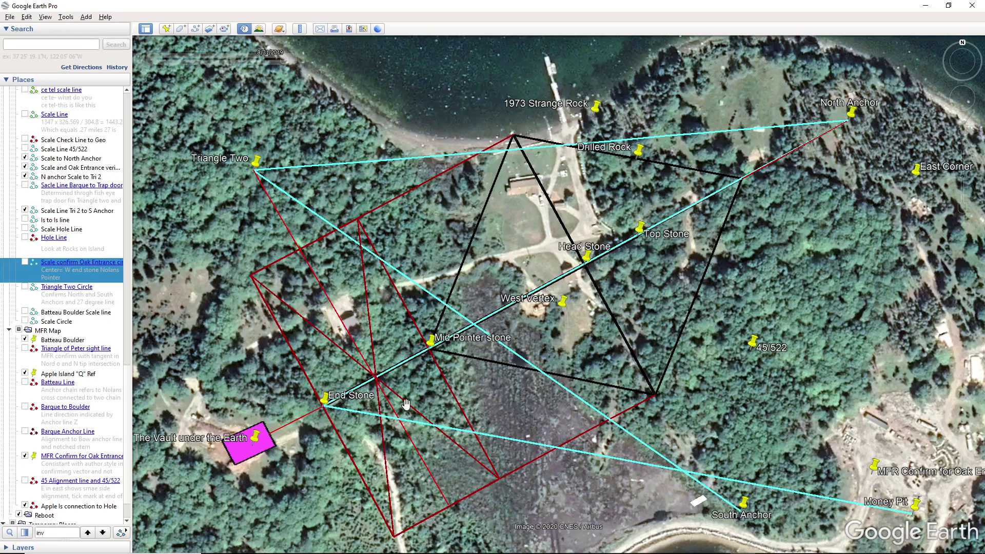
Step: Zoom in on the red line crossing near End Stone, then zoom out to the whole island
scroll(381, 386, "up", 2)
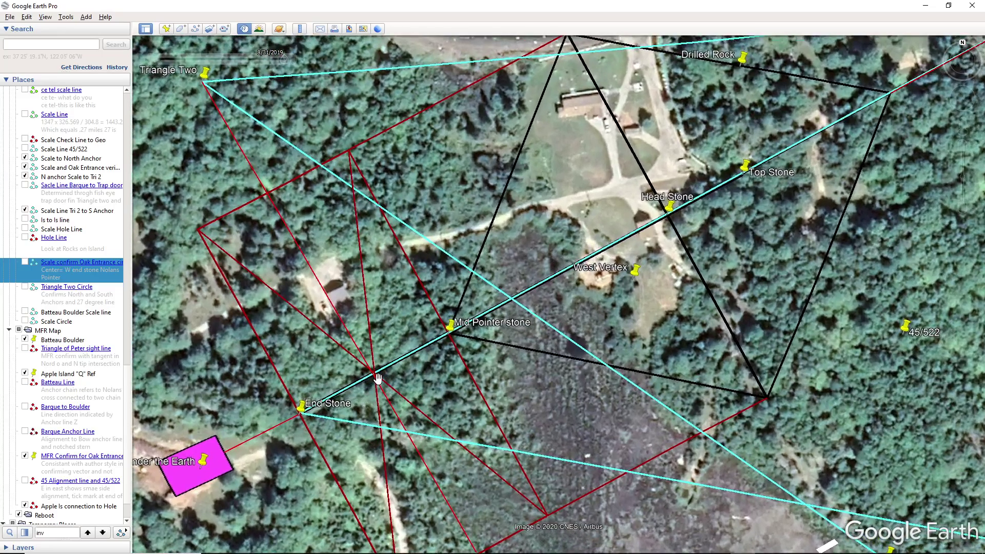
scroll(376, 378, "up", 2)
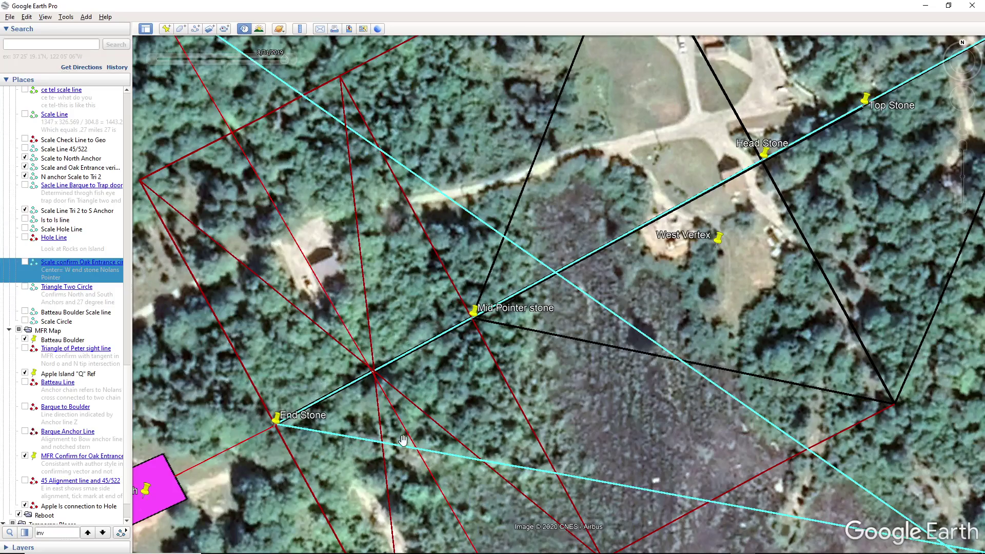
scroll(421, 405, "down", 3)
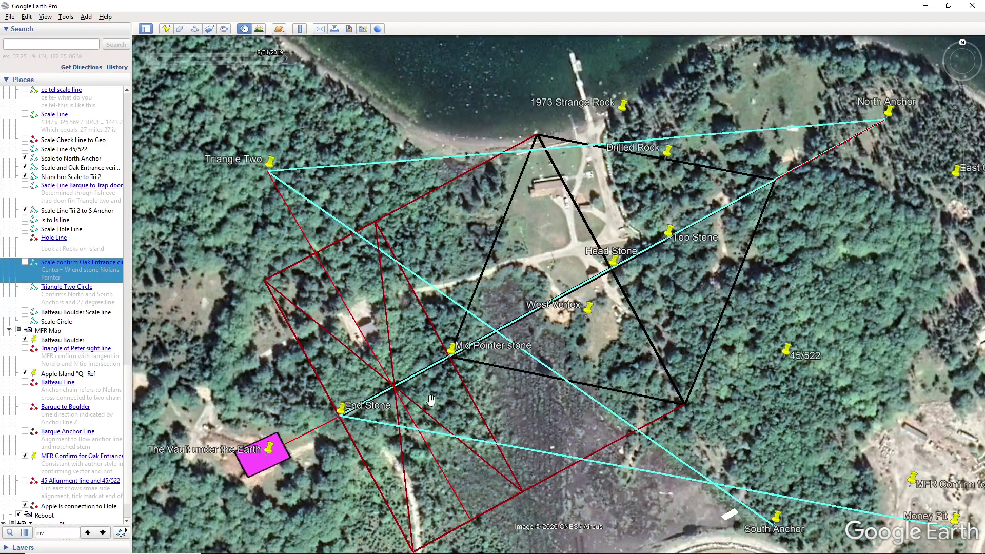
left_click_drag(431, 401, 397, 357)
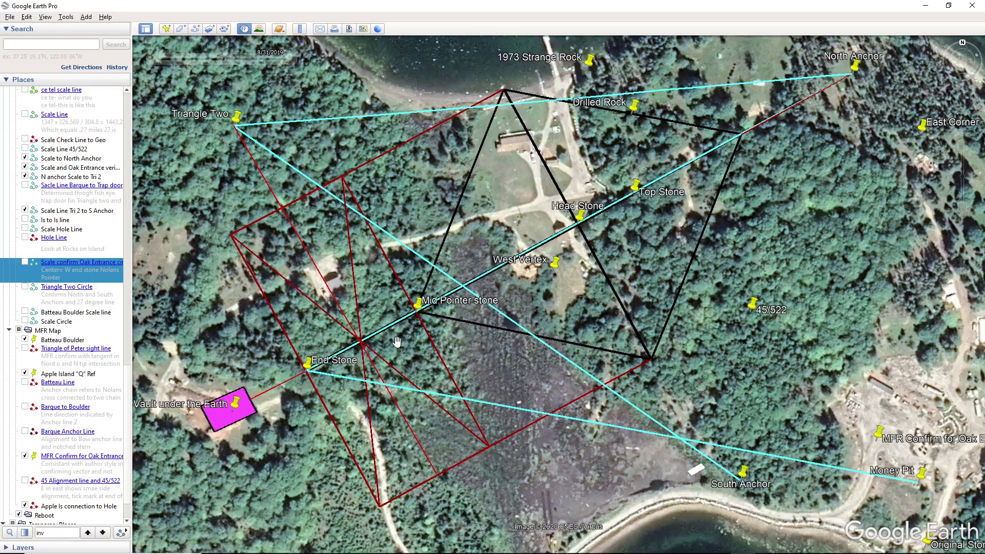
scroll(396, 341, "down", 3)
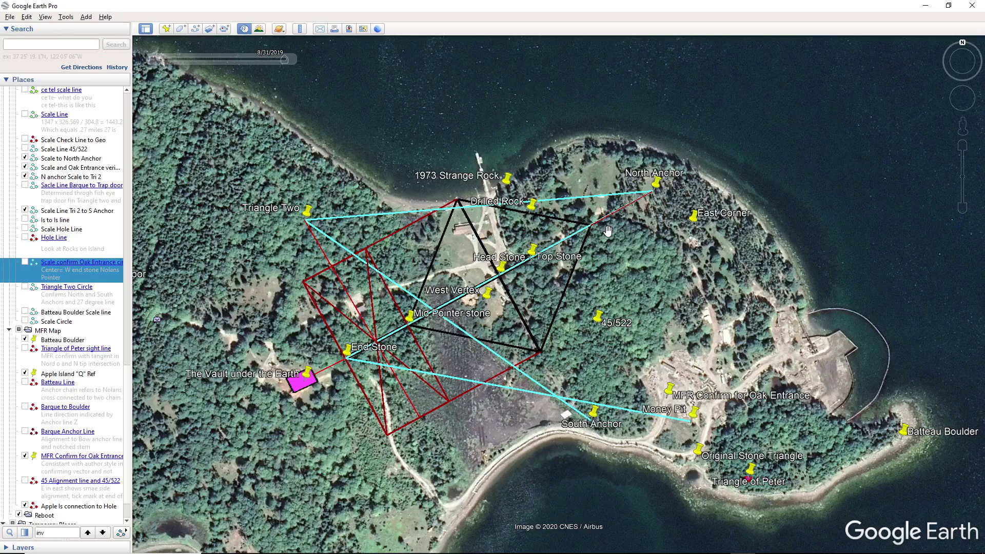
Step: Scroll the Places panel to the top so My Places and the Compass Tool entry show
scroll(607, 230, "up", 2)
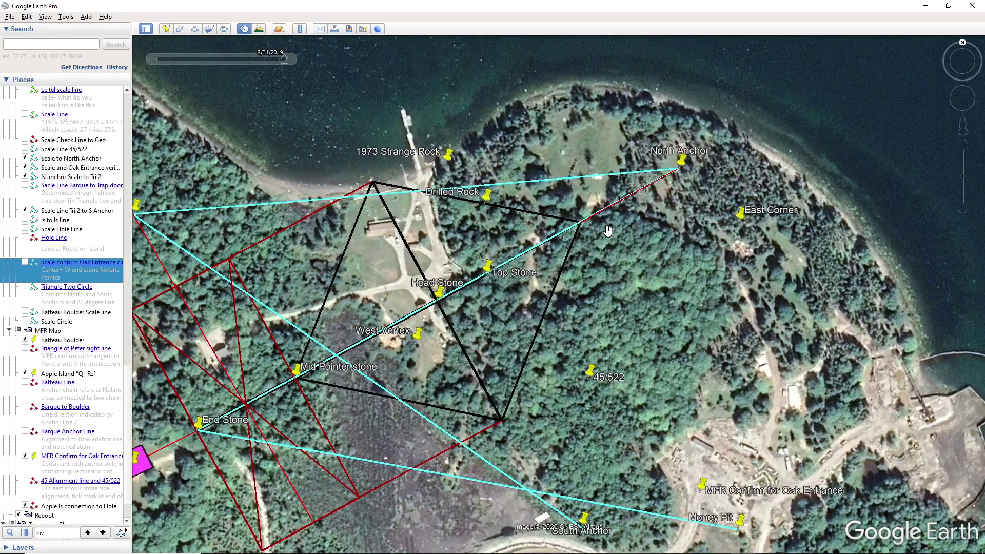
scroll(607, 230, "down", 2)
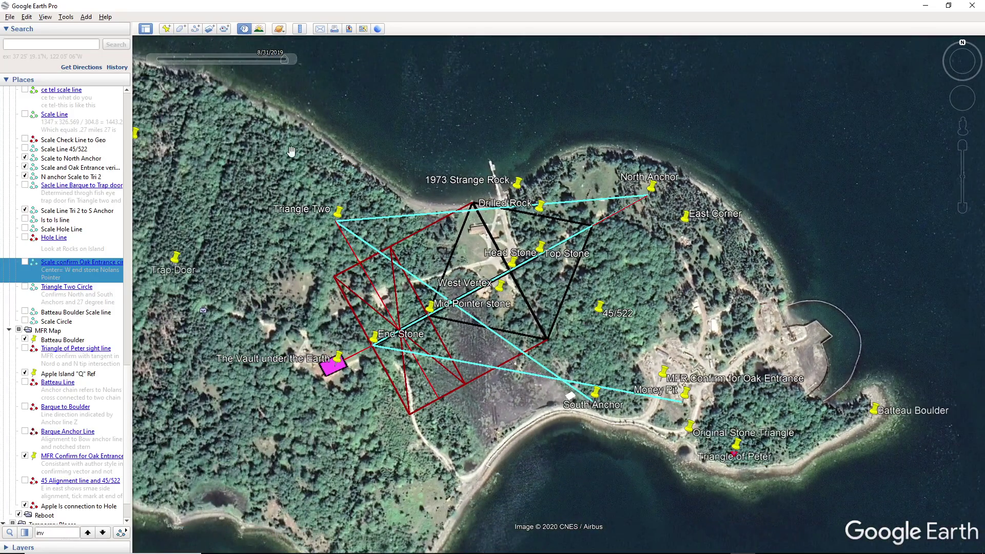
scroll(37, 242, "up", 3)
scroll(46, 209, "up", 15)
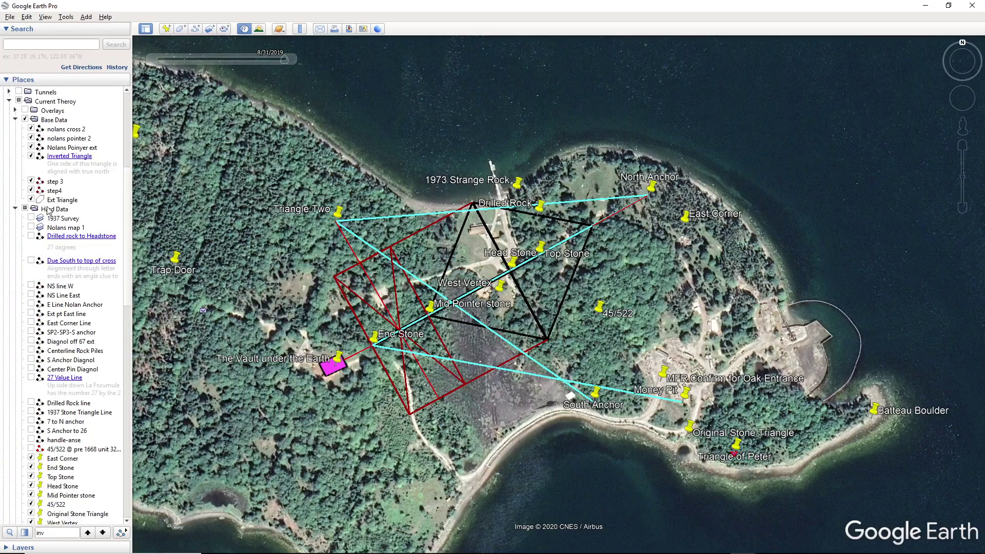
scroll(48, 210, "up", 8)
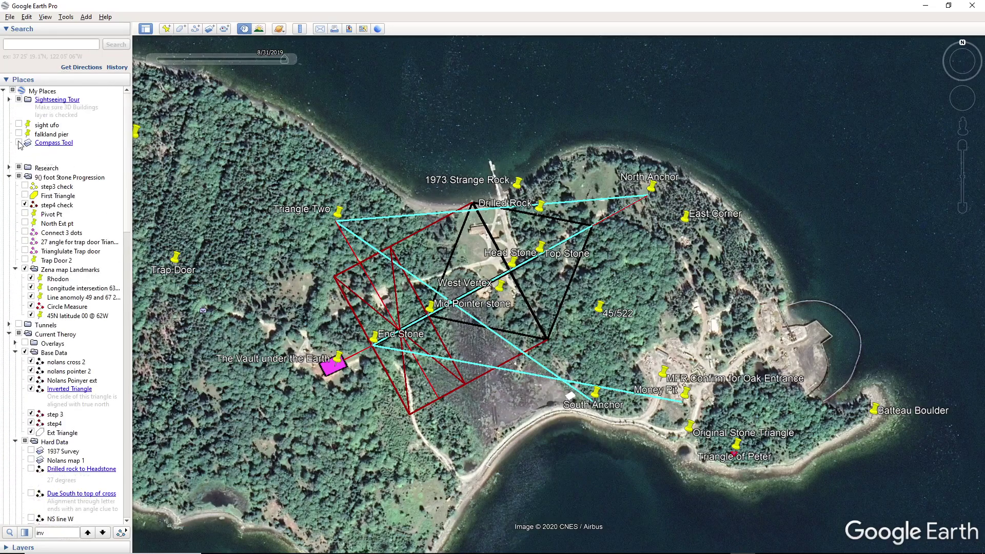
left_click(19, 143)
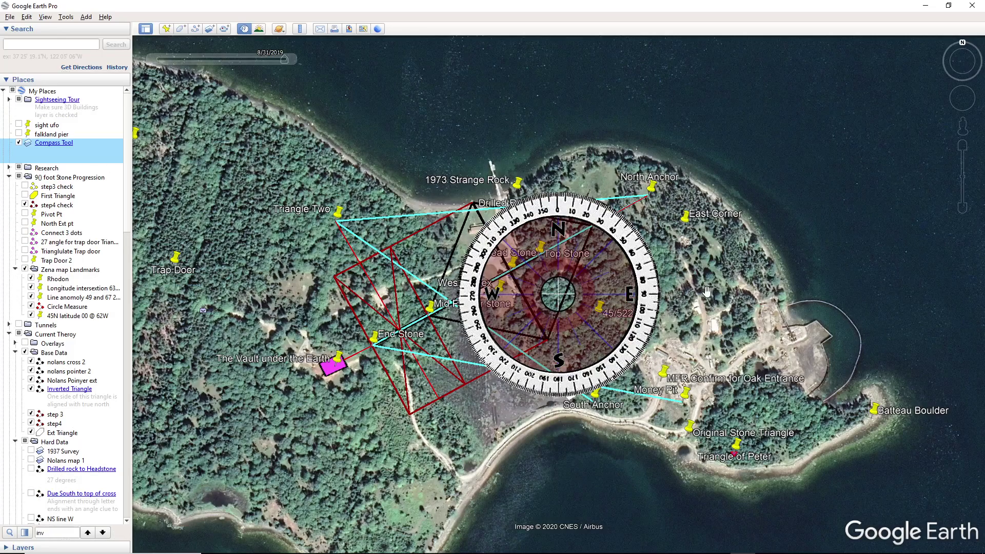
left_click_drag(687, 265, 905, 334)
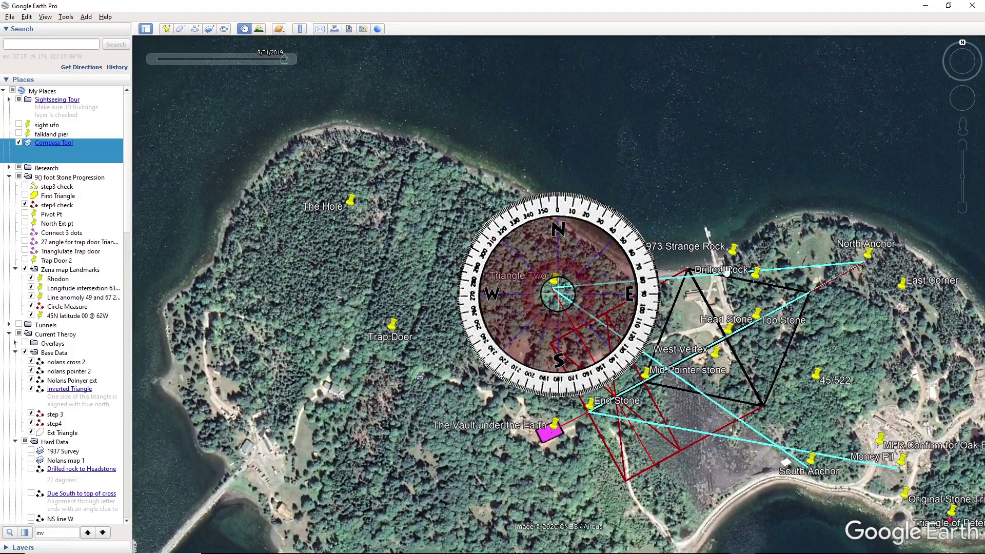
scroll(708, 268, "up", 5)
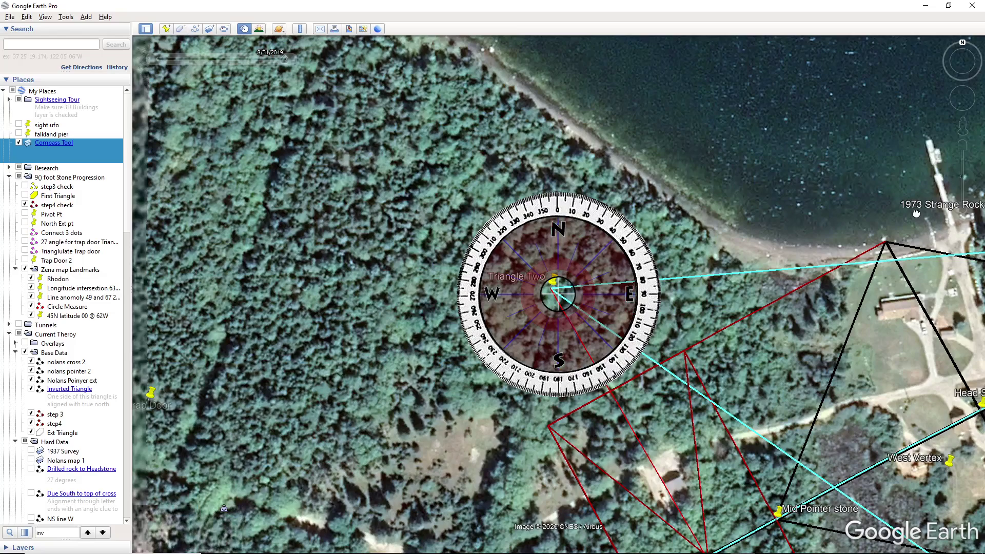
left_click_drag(687, 303, 693, 309)
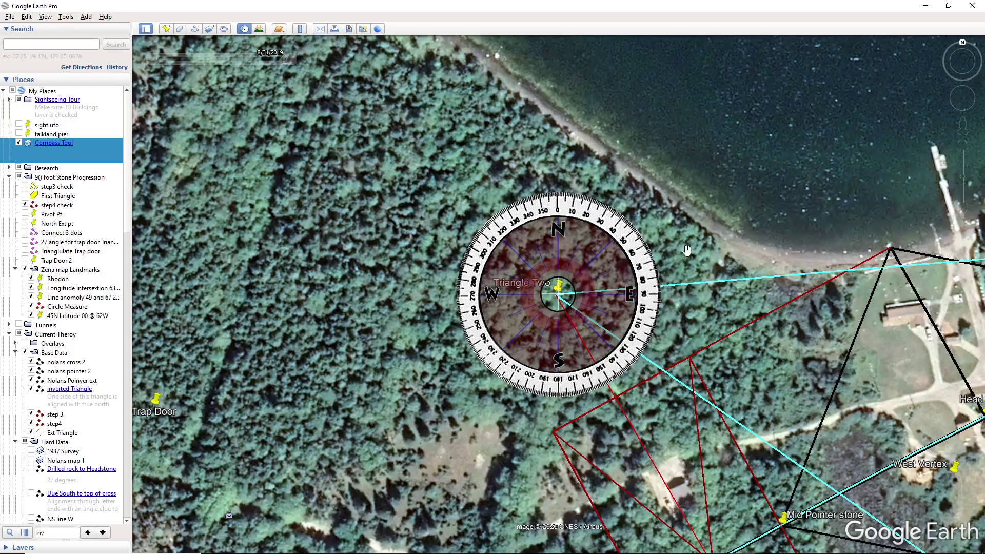
left_click_drag(687, 249, 562, 18)
left_click_drag(709, 322, 729, 295)
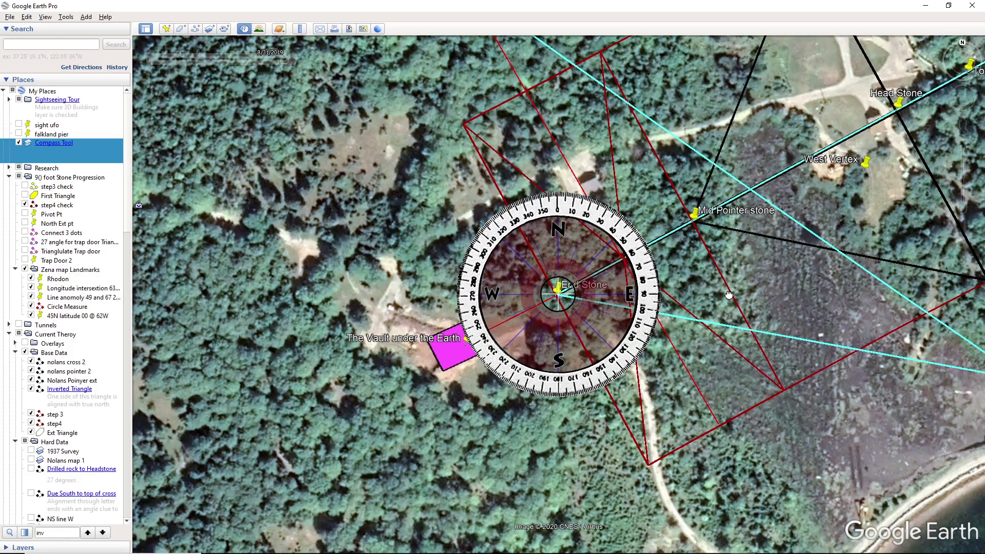
left_click_drag(729, 295, 730, 292)
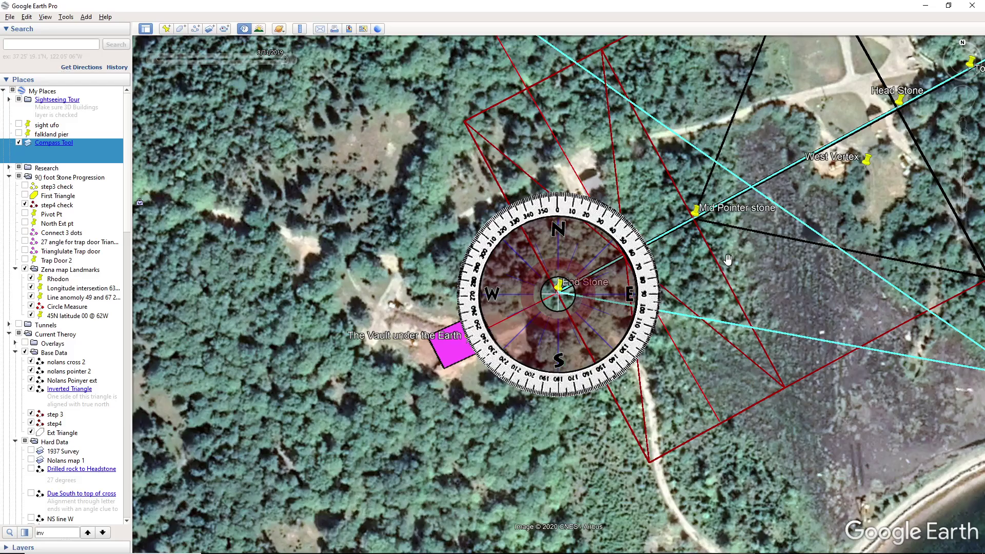
scroll(728, 259, "down", 5)
scroll(666, 171, "up", 3)
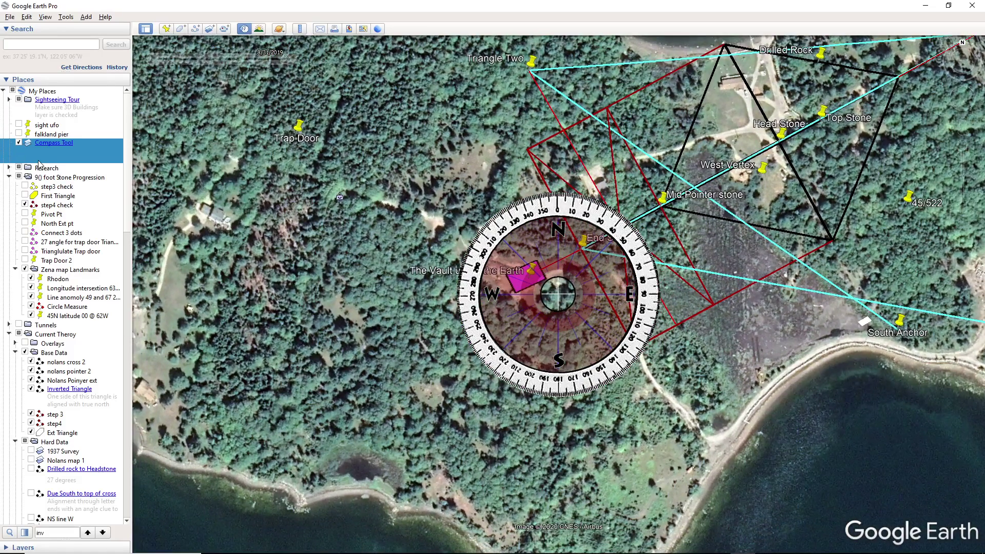
left_click(20, 143)
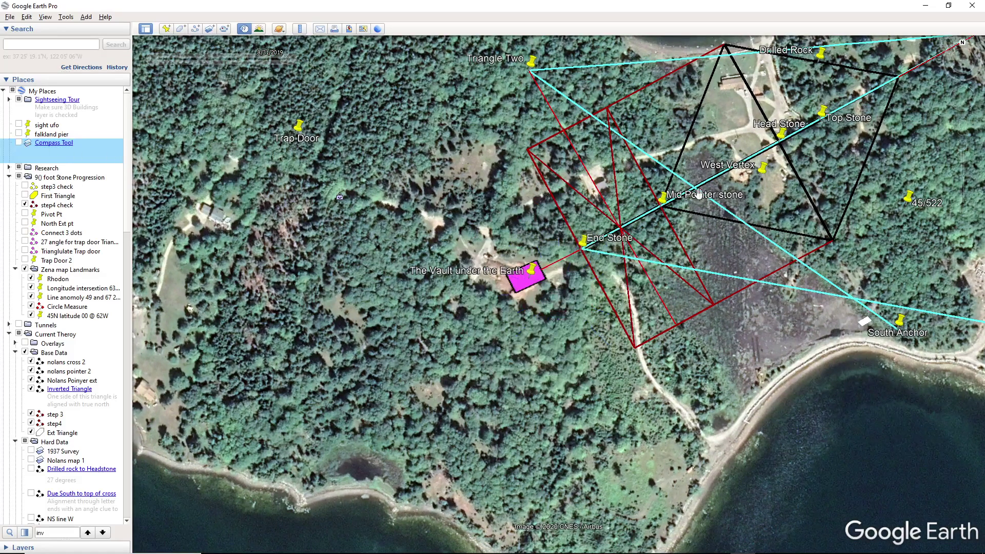
Step: Recentre the map on the triangle overlays, then bring the OBS recording window to the front
left_click_drag(779, 221, 647, 289)
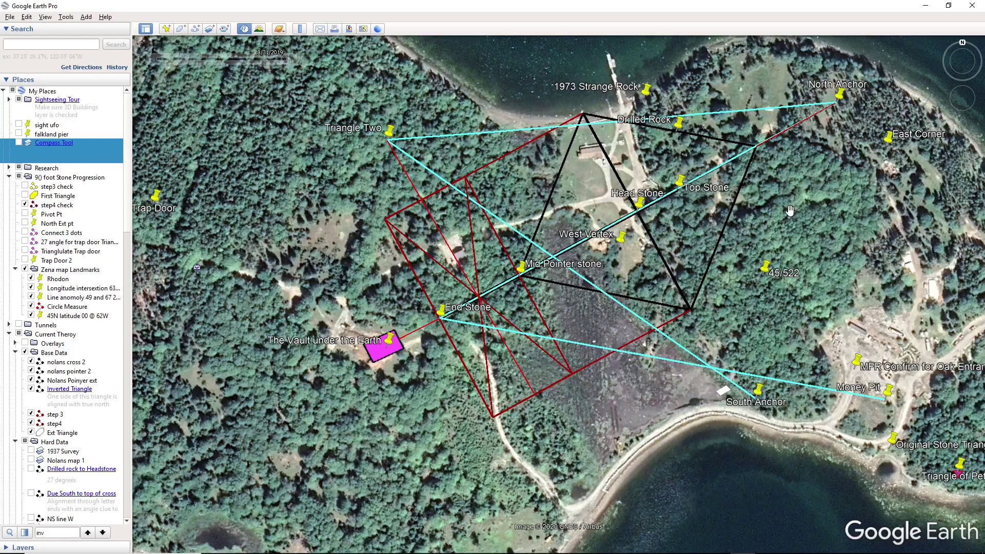
left_click_drag(791, 208, 780, 234)
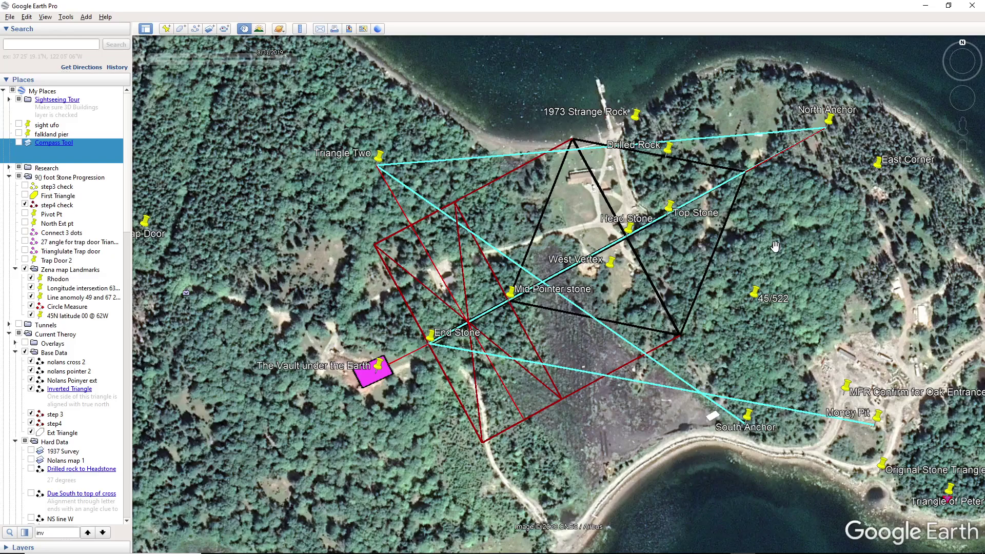
mouse_move(738, 551)
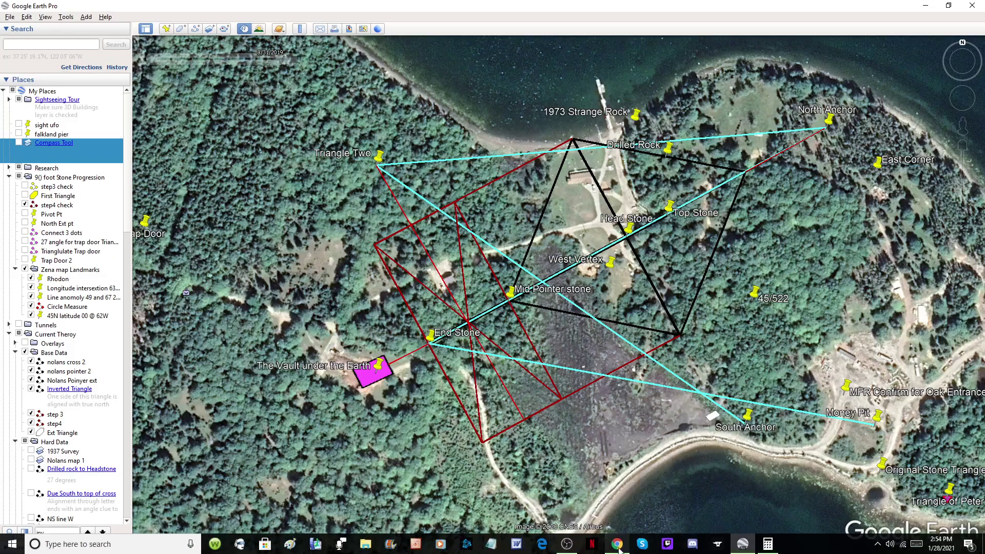
left_click(567, 544)
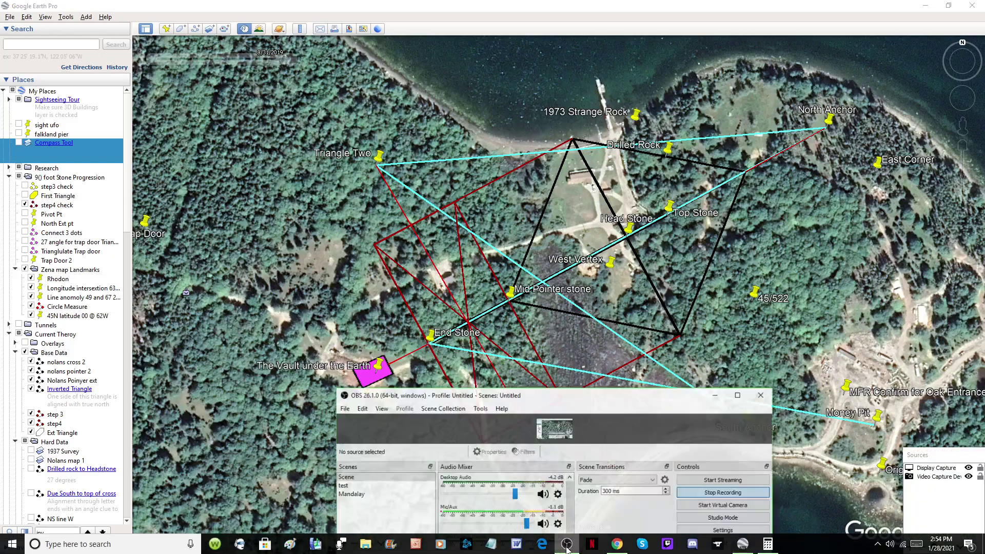